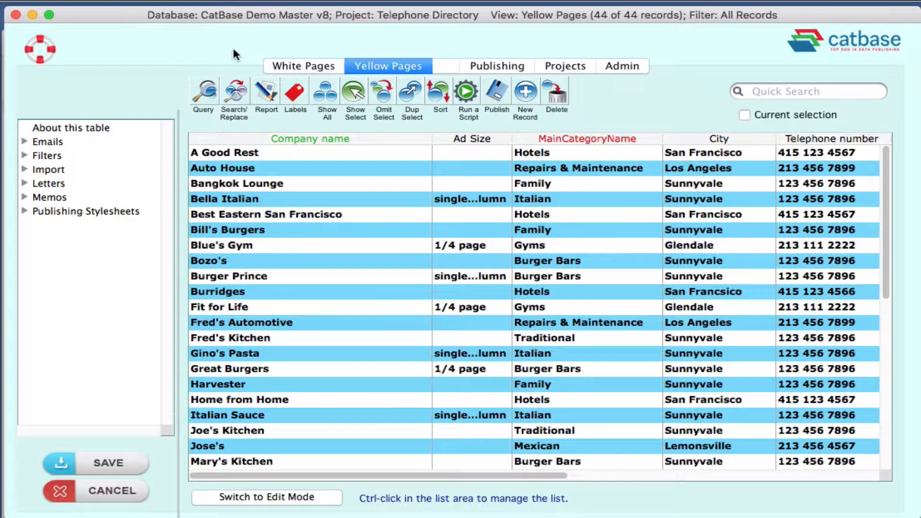
Look through the White Pages table and the Yellow Pages table, including the Yellow Pages website, display ad artwork and entry style columns.
{"action": "left_click", "coordinate": [300, 65]}
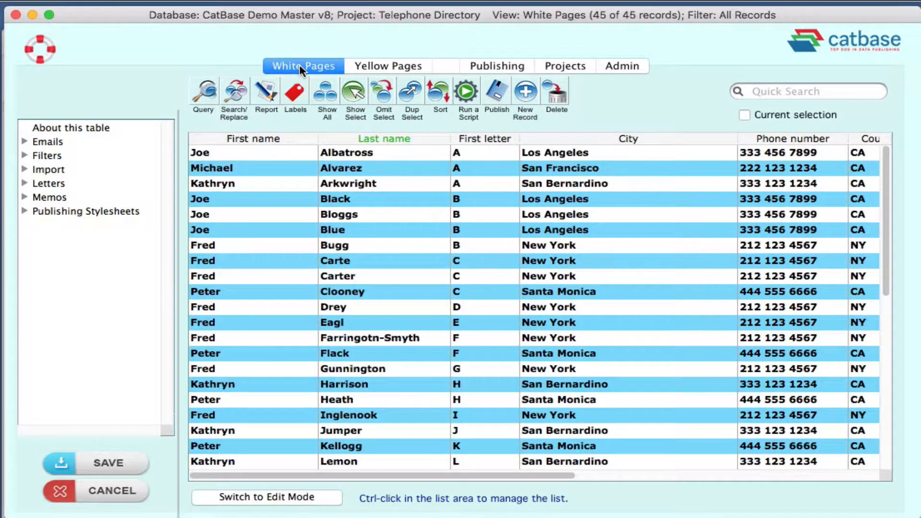
{"action": "left_click", "coordinate": [376, 67]}
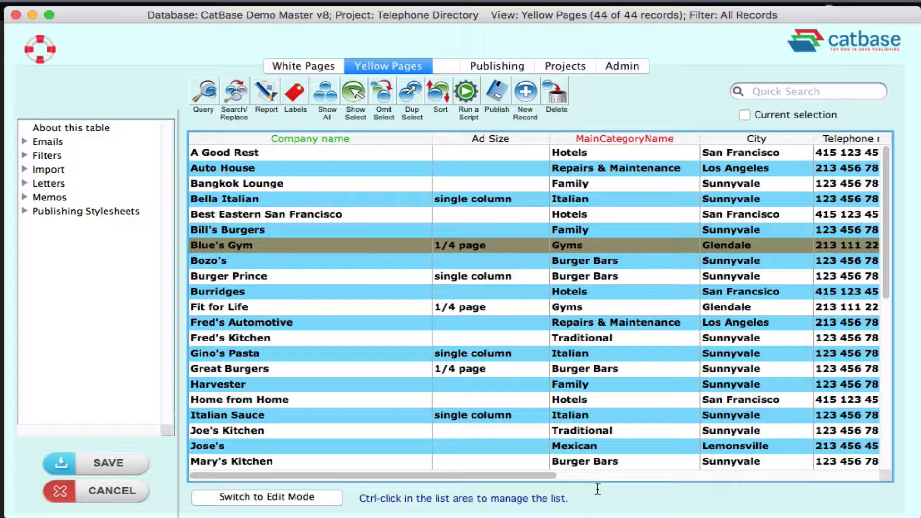
{"action": "left_click", "coordinate": [597, 490]}
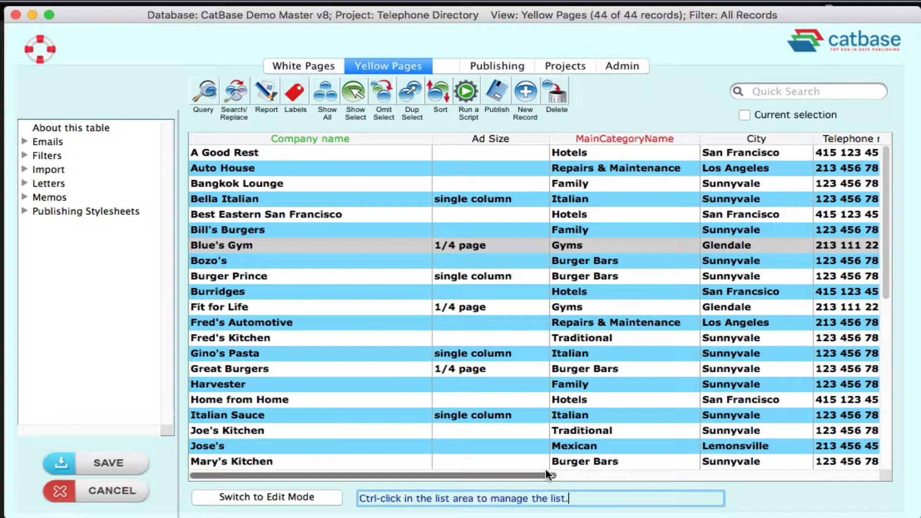
{"action": "left_click_drag", "start_coordinate": [546, 473], "coordinate": [846, 477]}
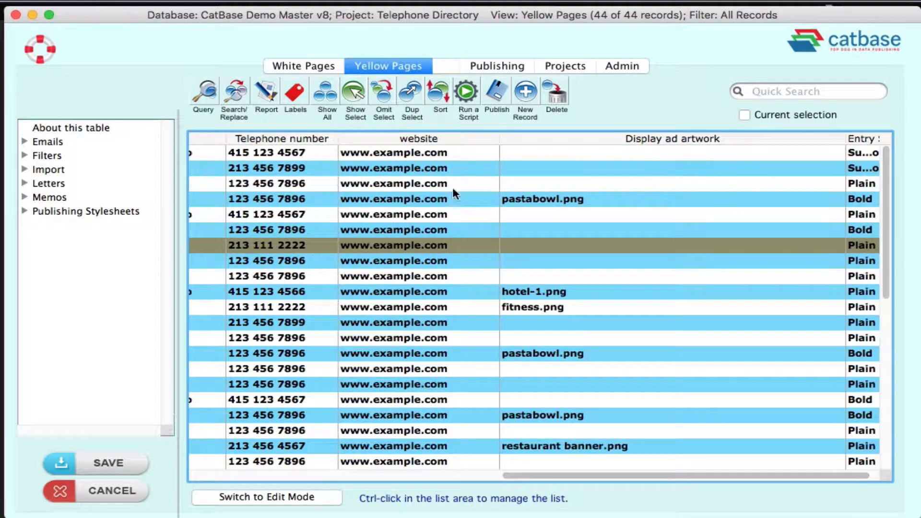
{"action": "left_click_drag", "start_coordinate": [721, 472], "coordinate": [318, 478]}
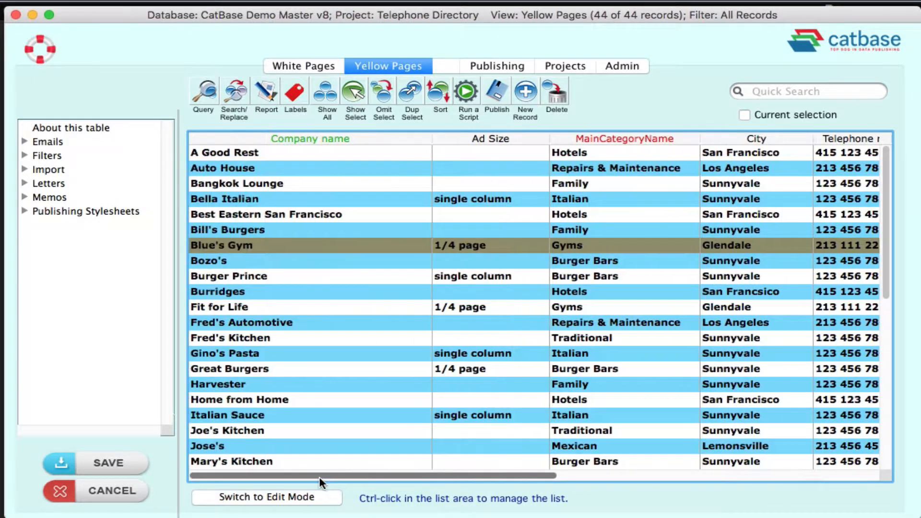
Open the Blue's Gym record from the Yellow Pages table and place its window so the details and categories can be read.
{"action": "double_click", "coordinate": [217, 245]}
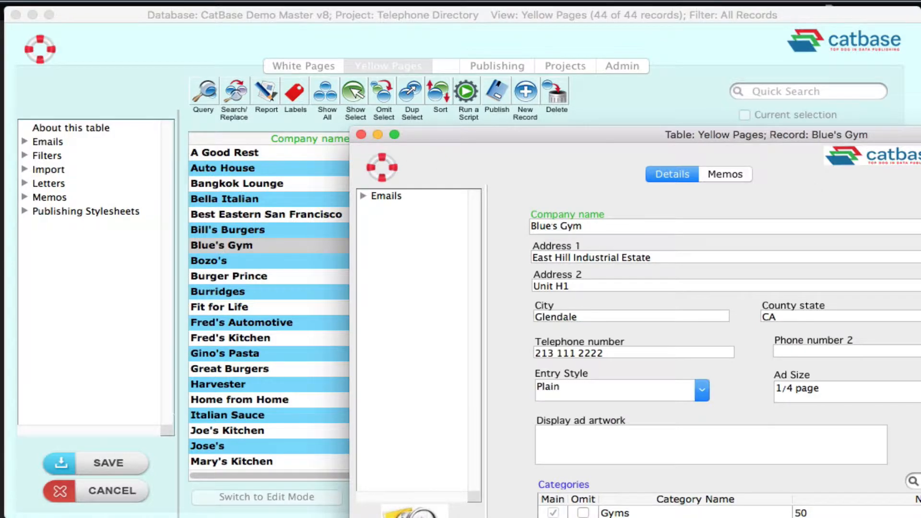
{"action": "left_click_drag", "start_coordinate": [917, 133], "coordinate": [657, 5]}
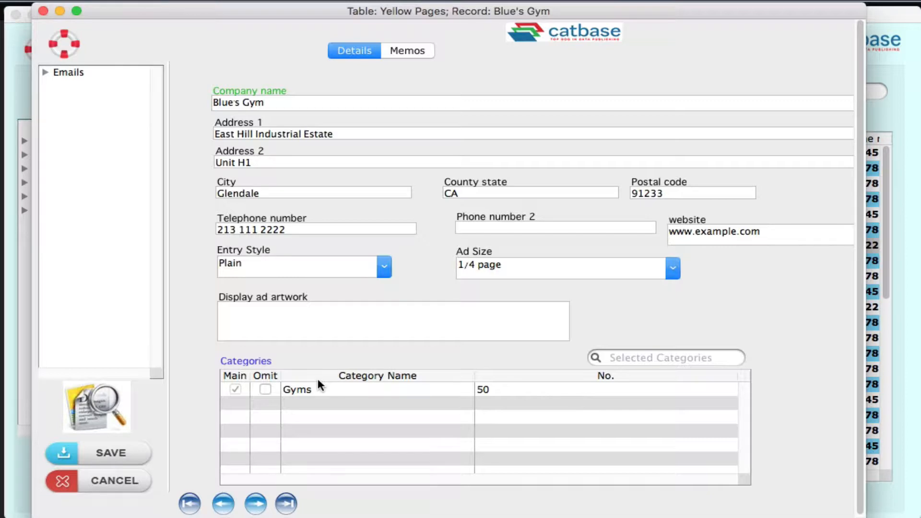
{"action": "mouse_move", "coordinate": [318, 377]}
{"action": "scroll", "coordinate": [294, 88], "scroll_direction": "down", "scroll_amount": 1}
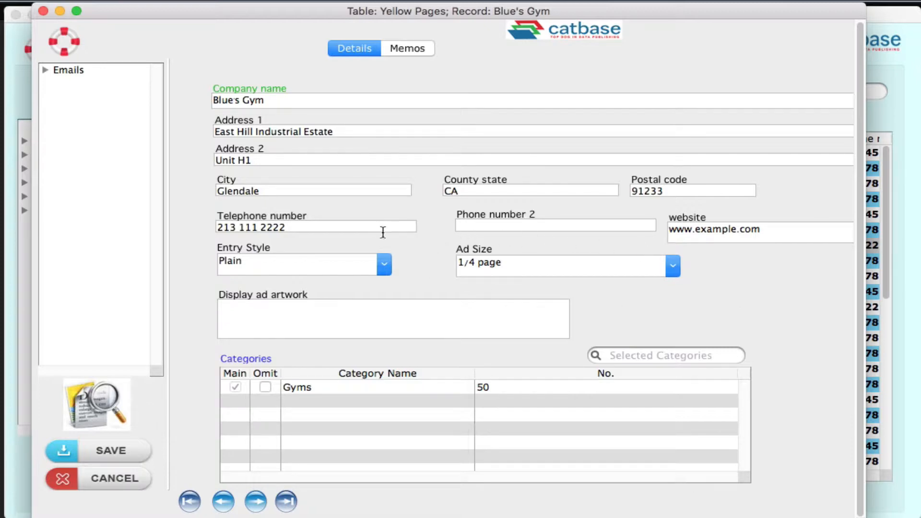
Select gym.png from the images folder on the Desktop as the display ad artwork for Blue's Gym.
{"action": "left_click", "coordinate": [255, 314]}
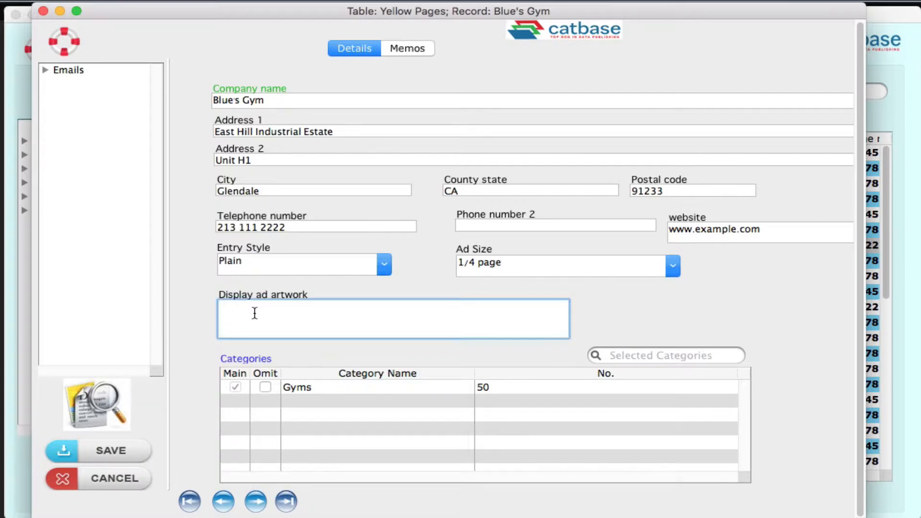
{"action": "right_click", "coordinate": [255, 315]}
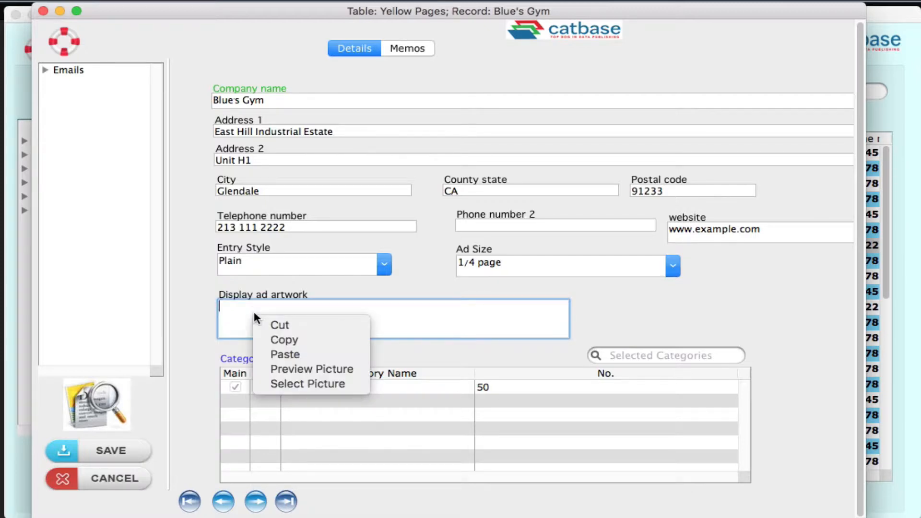
{"action": "left_click", "coordinate": [320, 383]}
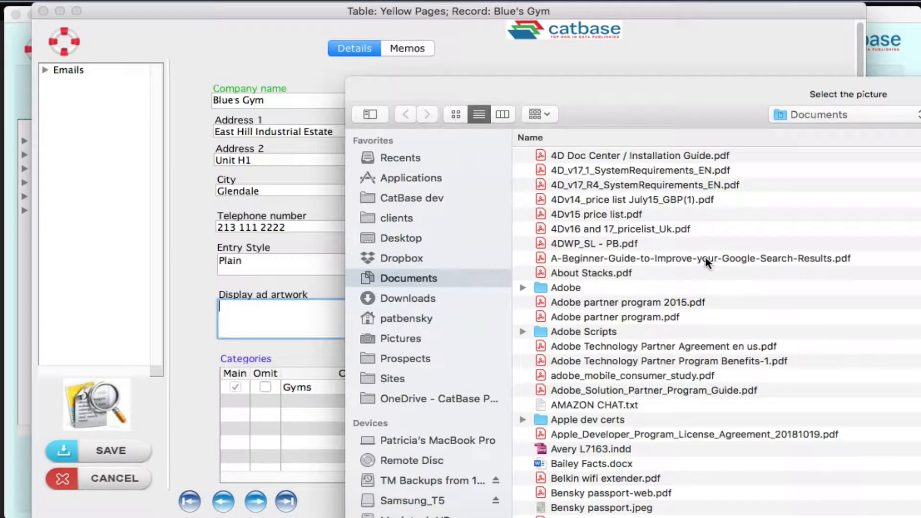
{"action": "left_click", "coordinate": [396, 234]}
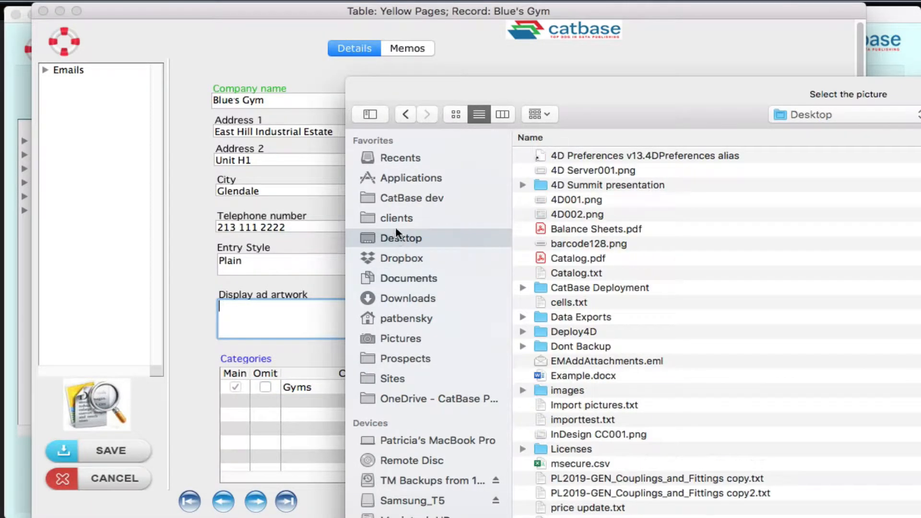
{"action": "double_click", "coordinate": [542, 388]}
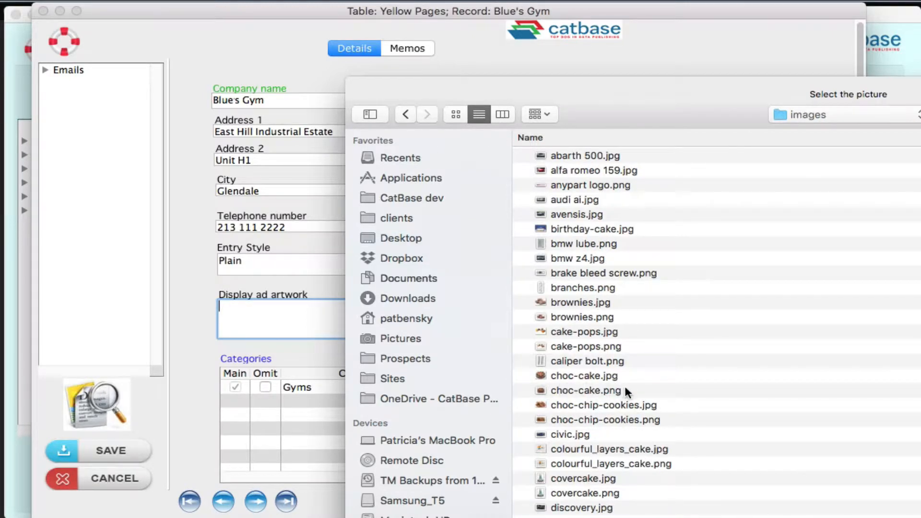
{"action": "scroll", "coordinate": [669, 336], "scroll_direction": "down", "scroll_amount": 5}
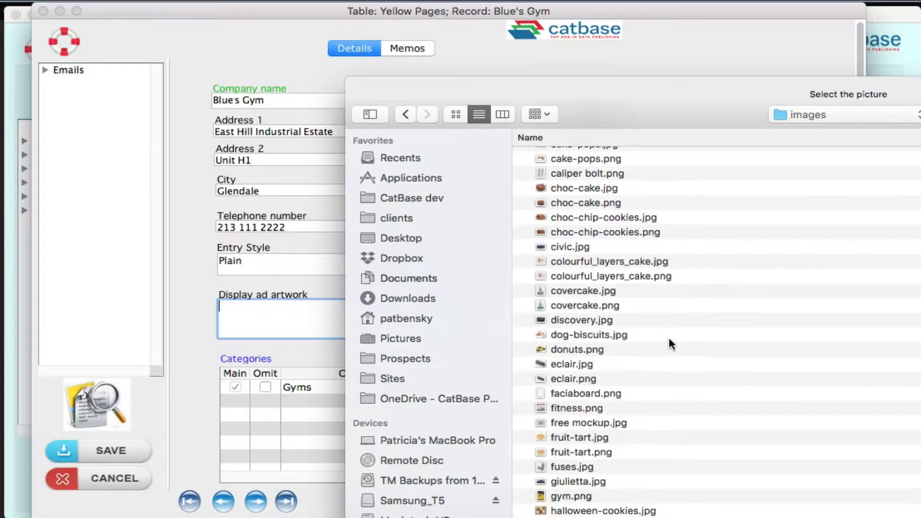
{"action": "double_click", "coordinate": [573, 442]}
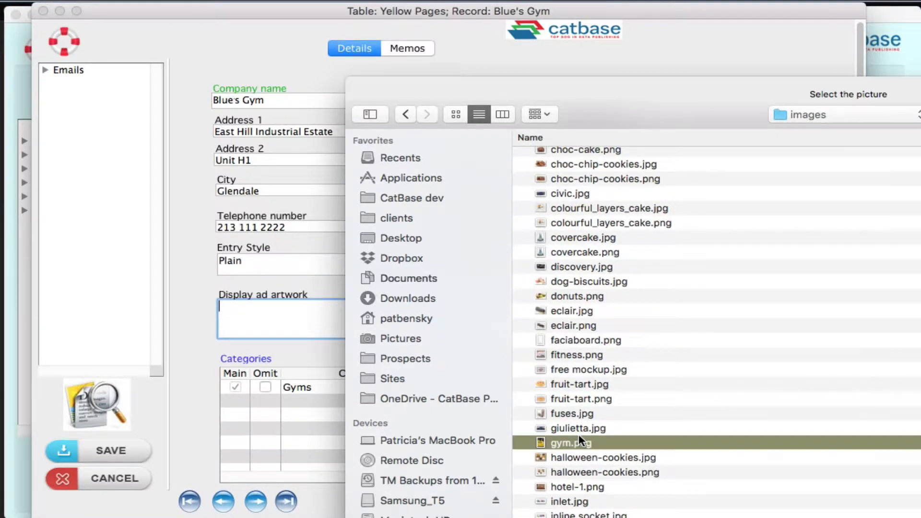
Remove the folder path from the display ad artwork entry, leaving only the file name gym.png.
{"action": "left_click", "coordinate": [512, 309]}
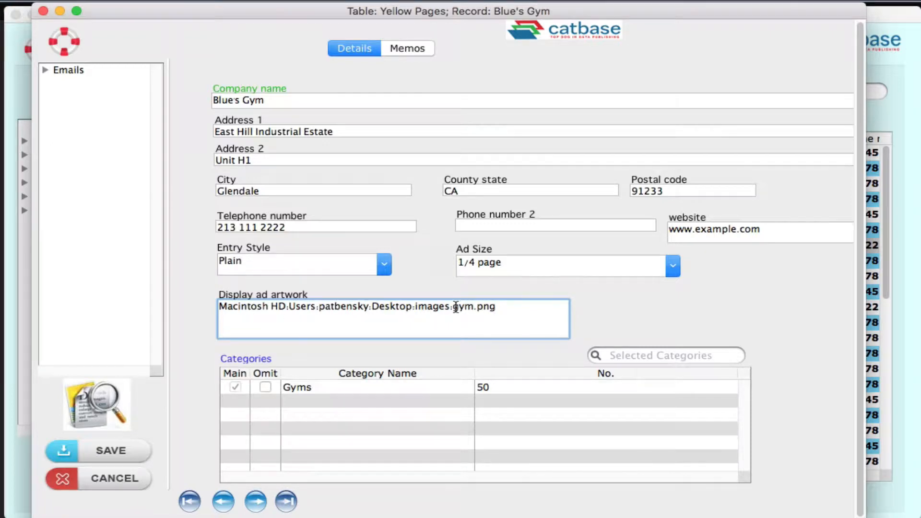
{"action": "left_click_drag", "start_coordinate": [454, 307], "coordinate": [204, 298]}
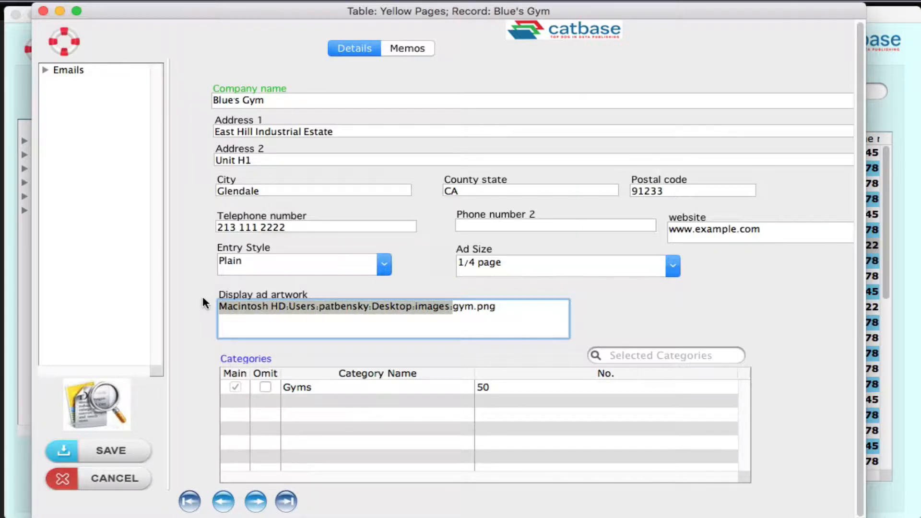
{"action": "key", "text": "BackSpace"}
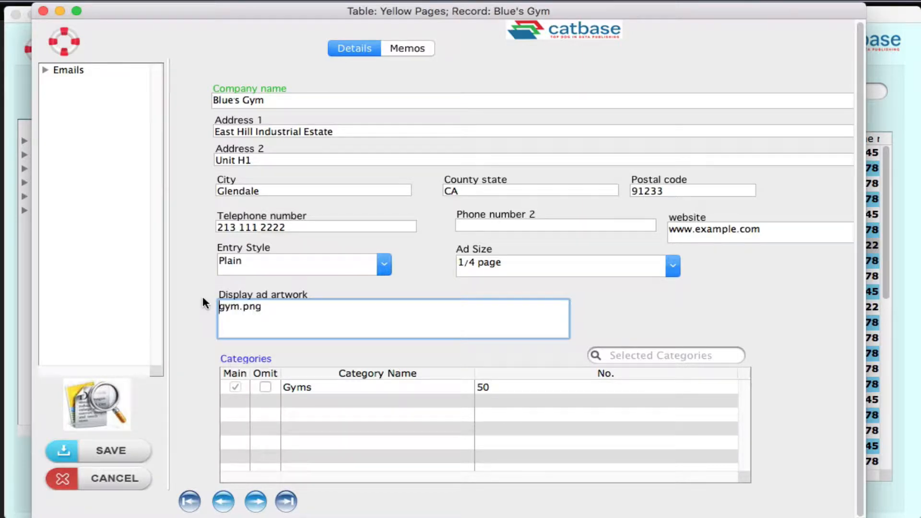
Preview the gym.png ad picture, close the preview and save the Blue's Gym record.
{"action": "left_click", "coordinate": [273, 321]}
{"action": "right_click", "coordinate": [275, 306]}
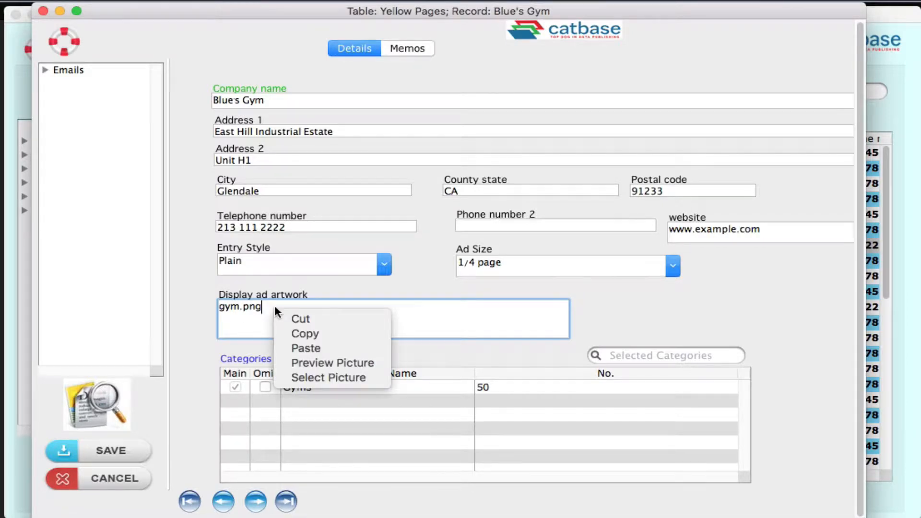
{"action": "left_click", "coordinate": [359, 362]}
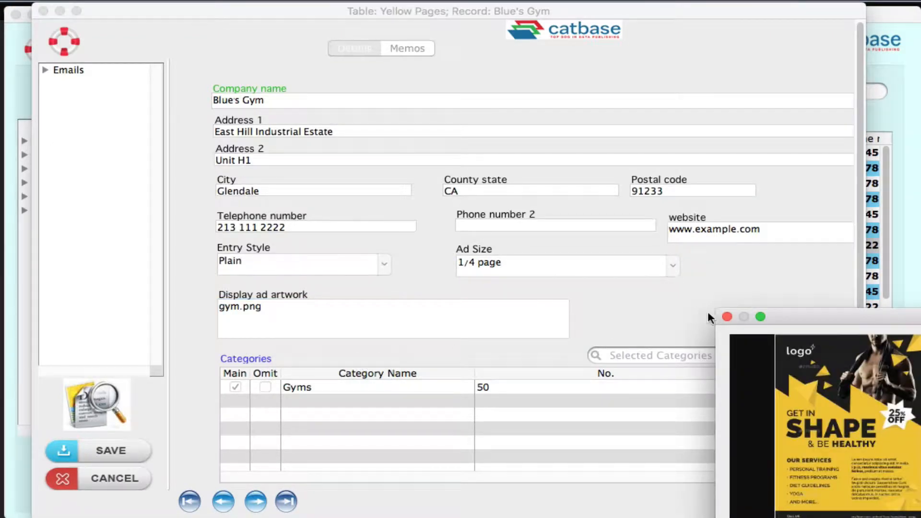
{"action": "left_click_drag", "start_coordinate": [795, 315], "coordinate": [154, 91]}
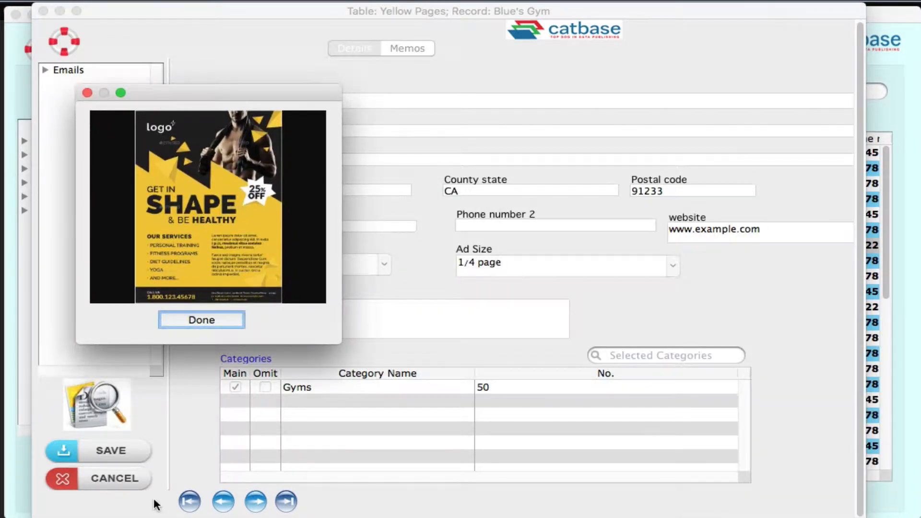
{"action": "left_click", "coordinate": [224, 318]}
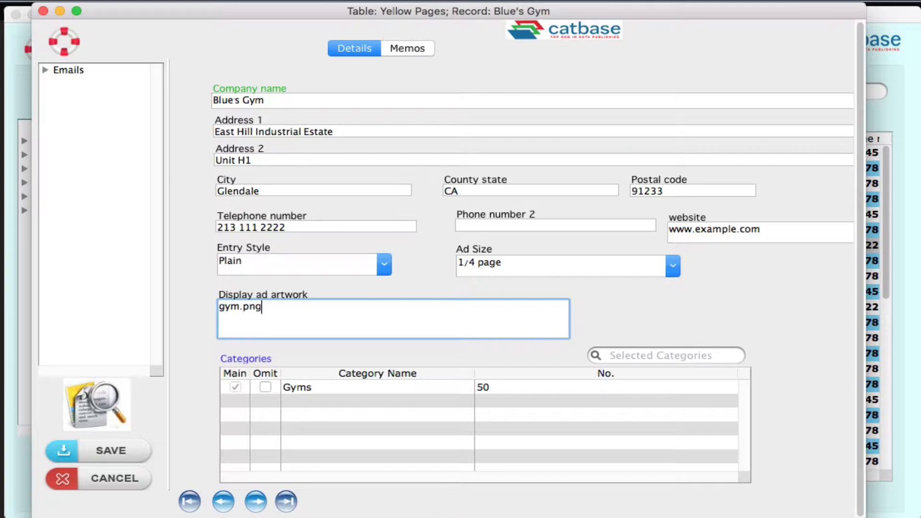
{"action": "left_click", "coordinate": [132, 448]}
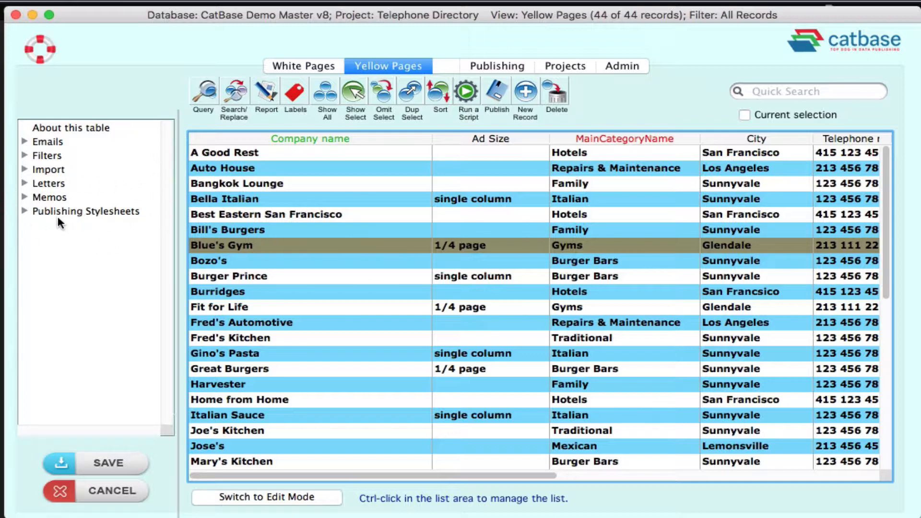
Open the Yellow Pages publishing stylesheet and check the basic settings of its name paragraph without changing them.
{"action": "left_click", "coordinate": [24, 211]}
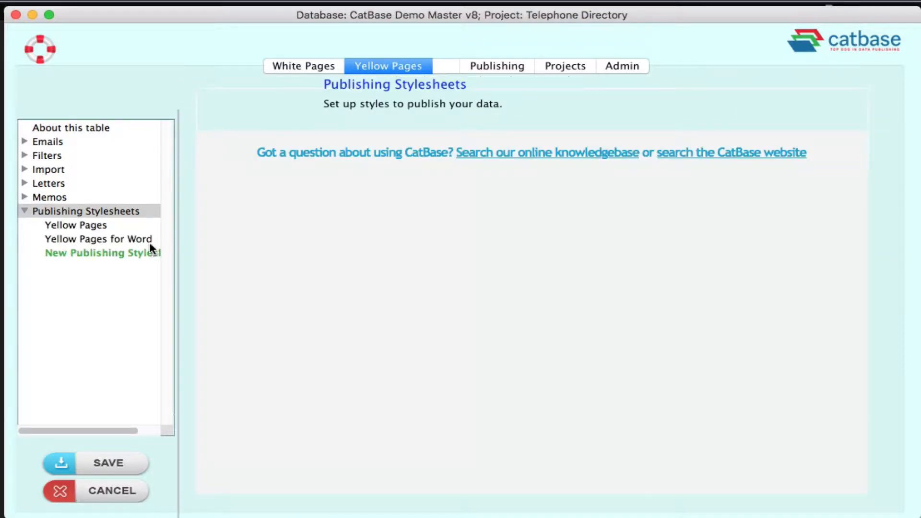
{"action": "left_click", "coordinate": [101, 226]}
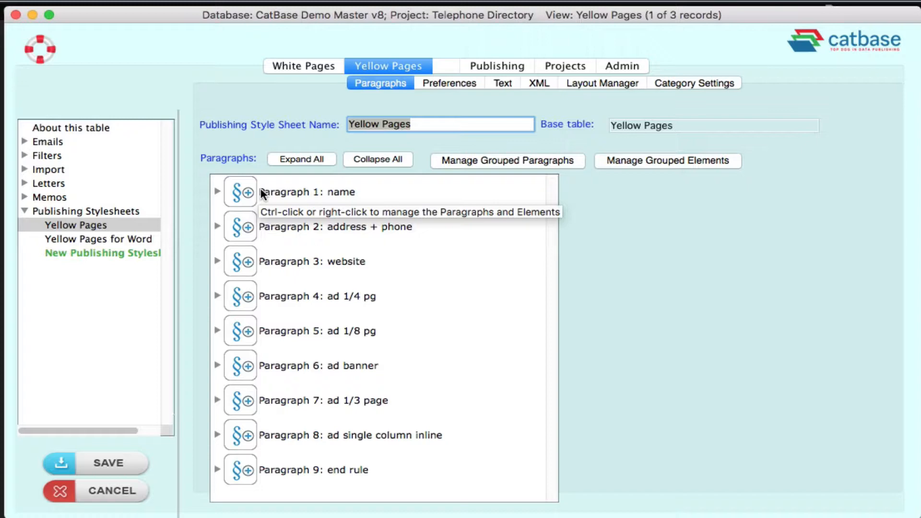
{"action": "double_click", "coordinate": [303, 192]}
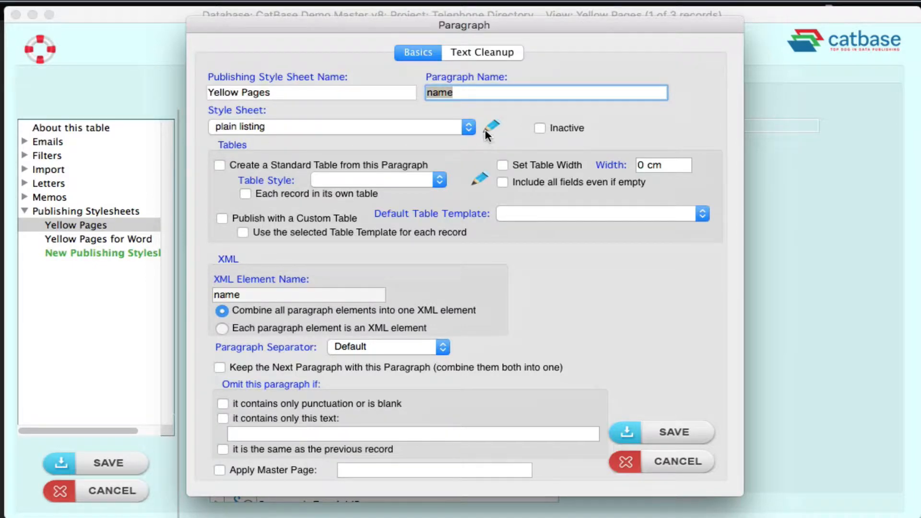
{"action": "left_click", "coordinate": [676, 454]}
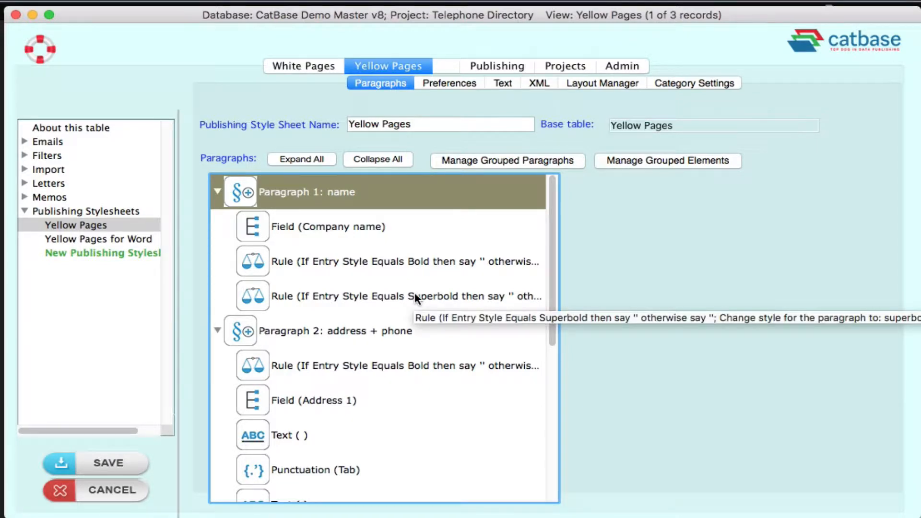
Examine the name paragraph's rule for the Bold entry style, including its condition and paragraph style, and close it.
{"action": "double_click", "coordinate": [308, 261]}
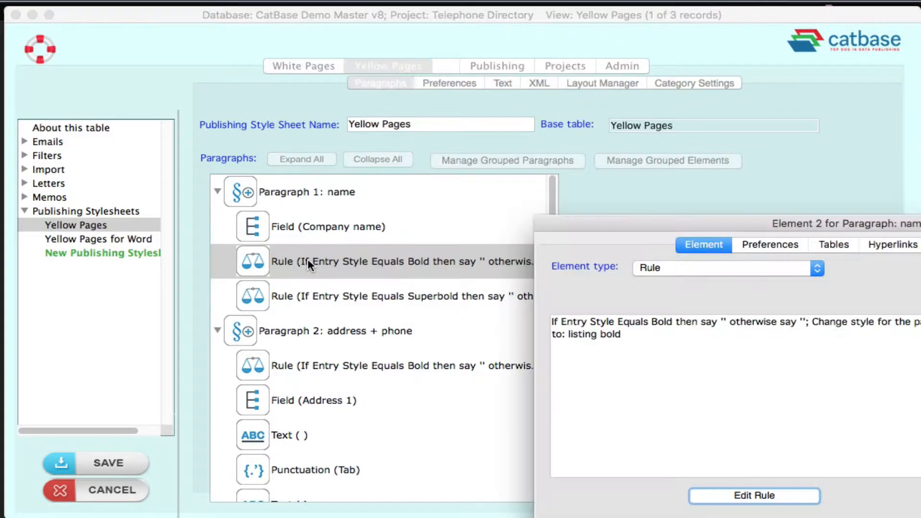
{"action": "left_click_drag", "start_coordinate": [919, 224], "coordinate": [574, 67]}
{"action": "left_click", "coordinate": [363, 336]}
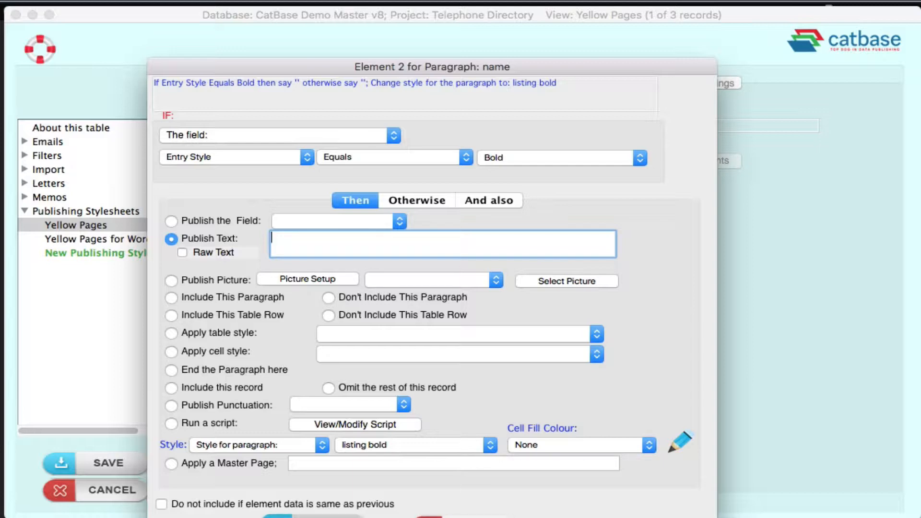
{"action": "left_click", "coordinate": [313, 517]}
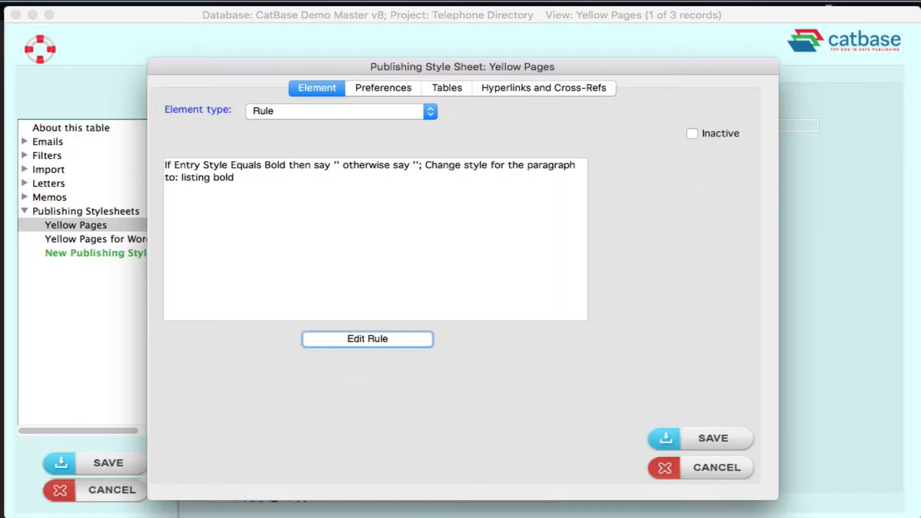
{"action": "left_click", "coordinate": [694, 439]}
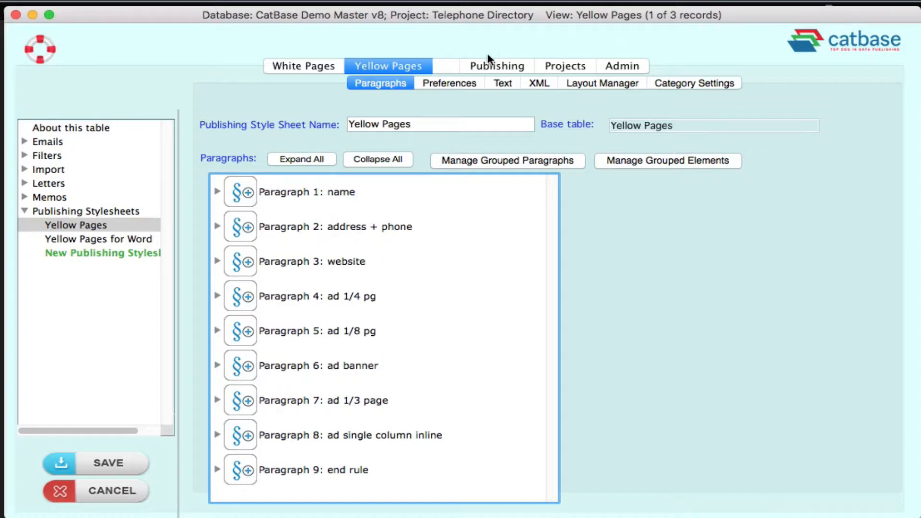
Review the stylesheet's general publishing preferences and the default image folder in its image preferences.
{"action": "left_click", "coordinate": [456, 84]}
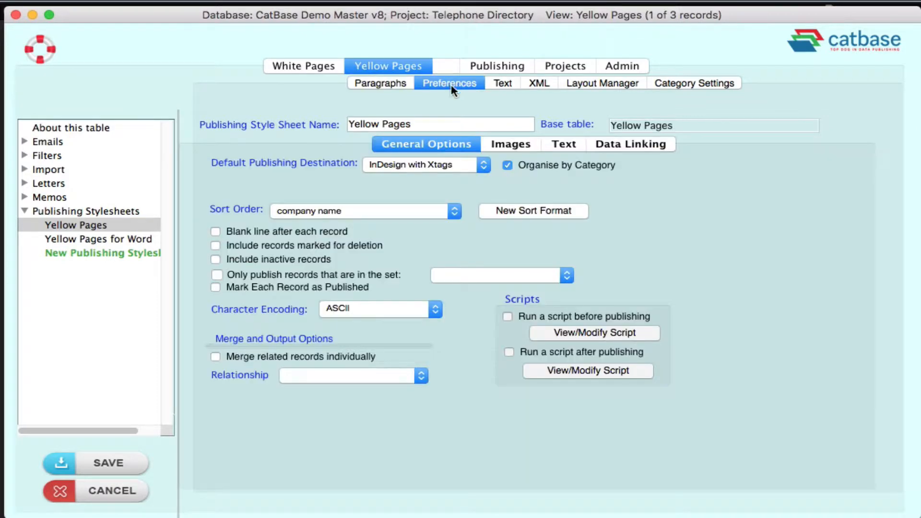
{"action": "left_click", "coordinate": [511, 145]}
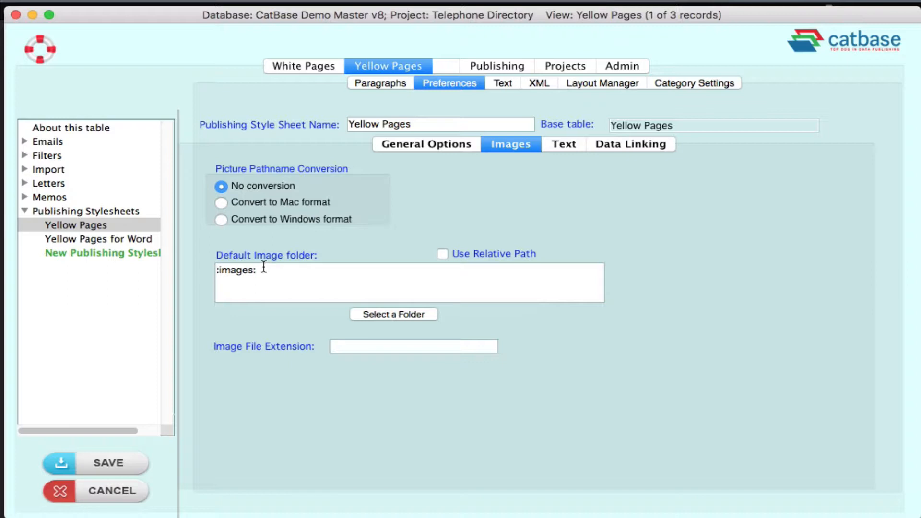
{"action": "left_click_drag", "start_coordinate": [264, 268], "coordinate": [208, 264]}
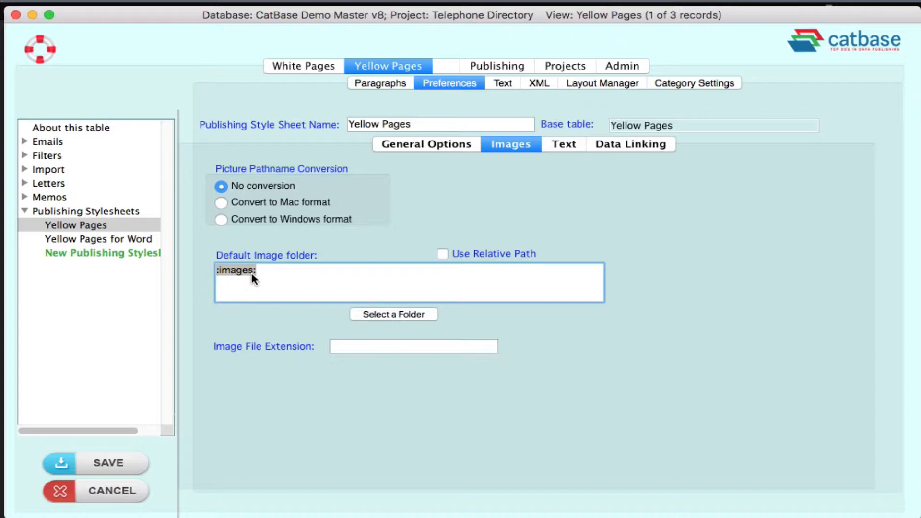
Review the Yellow Pages stylesheet's Level 1 category settings, then save the stylesheet while moving on to the Publishing section.
{"action": "left_click", "coordinate": [704, 85]}
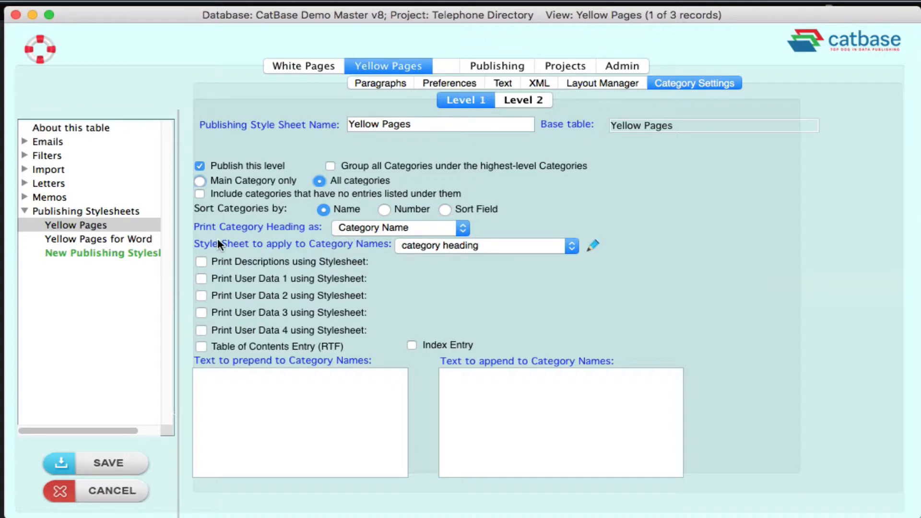
{"action": "mouse_move", "coordinate": [217, 243]}
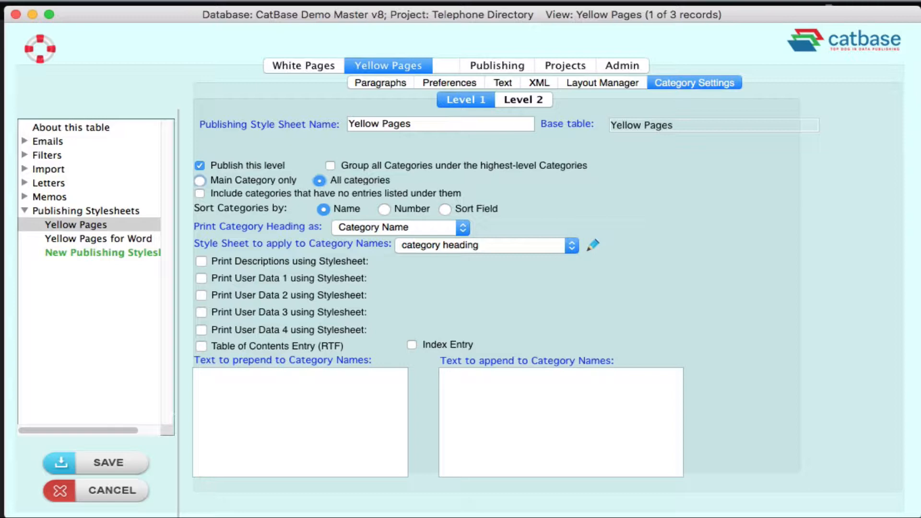
{"action": "left_click", "coordinate": [482, 66]}
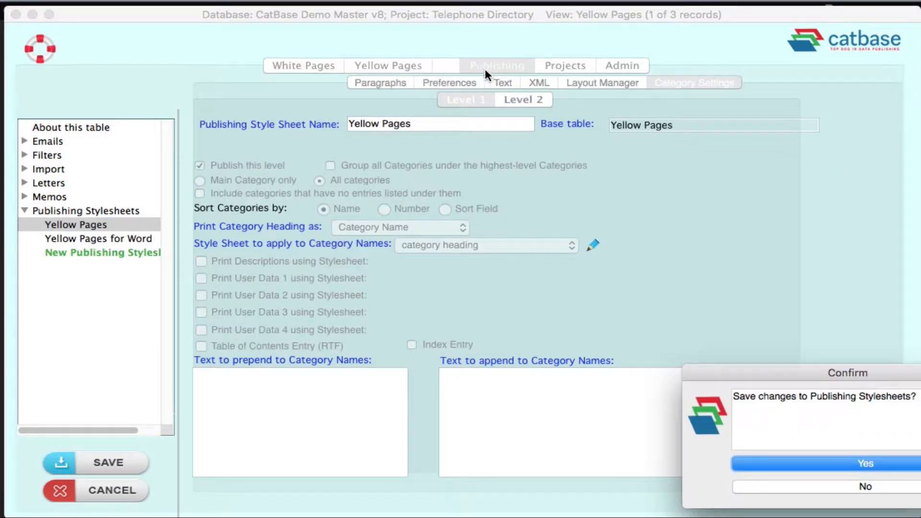
{"action": "left_click", "coordinate": [843, 463]}
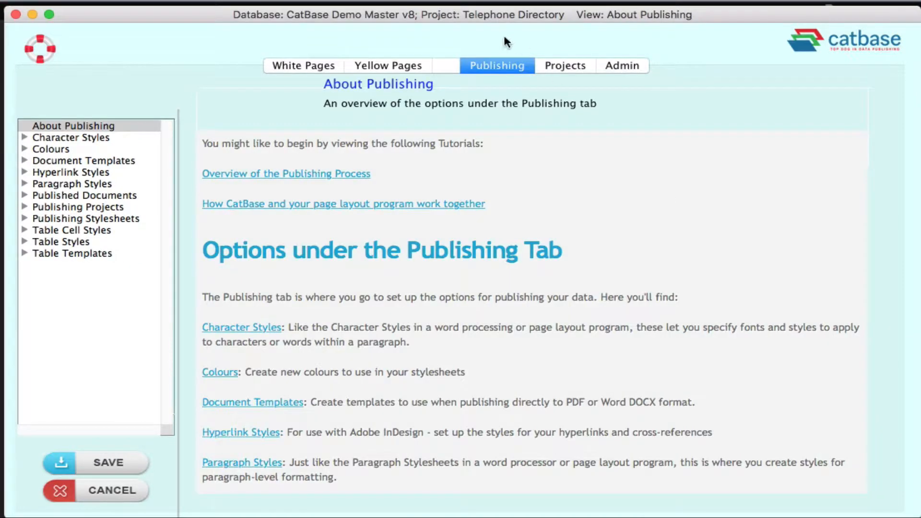
Open the publishing project "Yellow pages to InDesign with Xtags" and review the settings of its All categories step.
{"action": "left_click", "coordinate": [26, 207]}
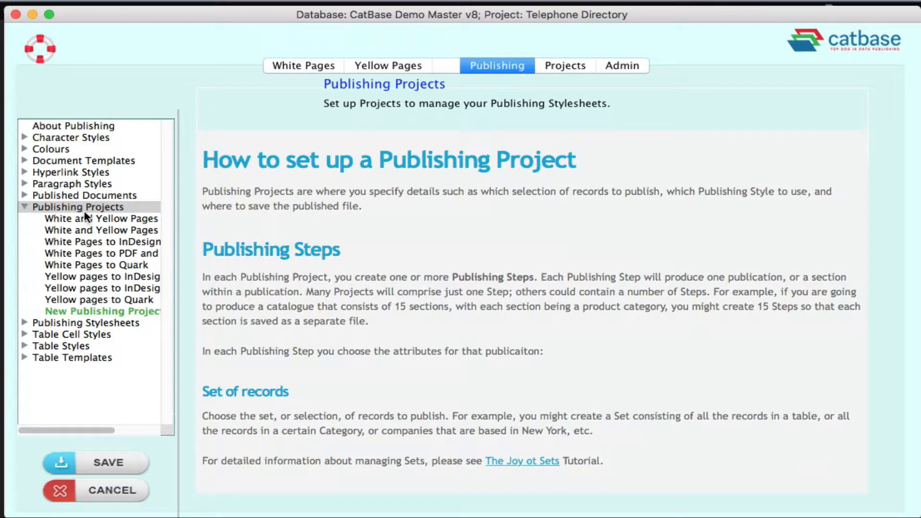
{"action": "left_click", "coordinate": [125, 287]}
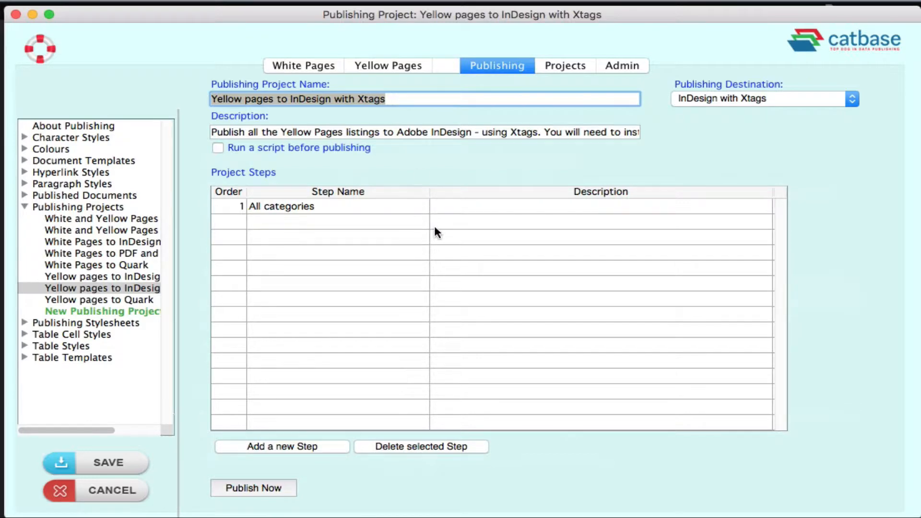
{"action": "double_click", "coordinate": [291, 206]}
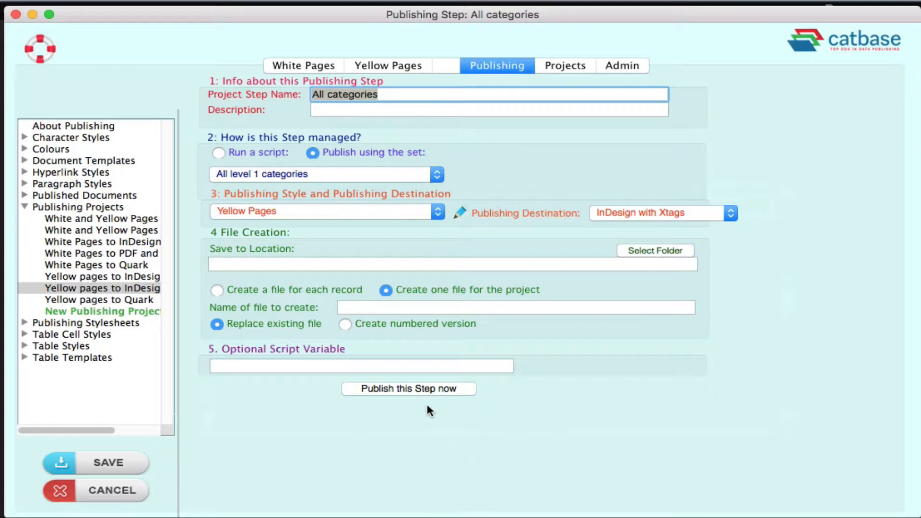
Save the All categories step and publish the whole project.
{"action": "left_click", "coordinate": [116, 461]}
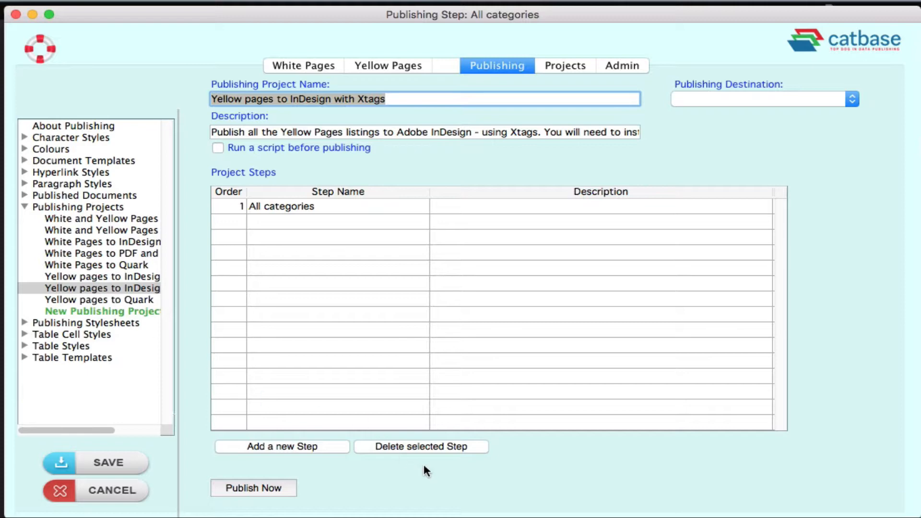
{"action": "left_click", "coordinate": [271, 488]}
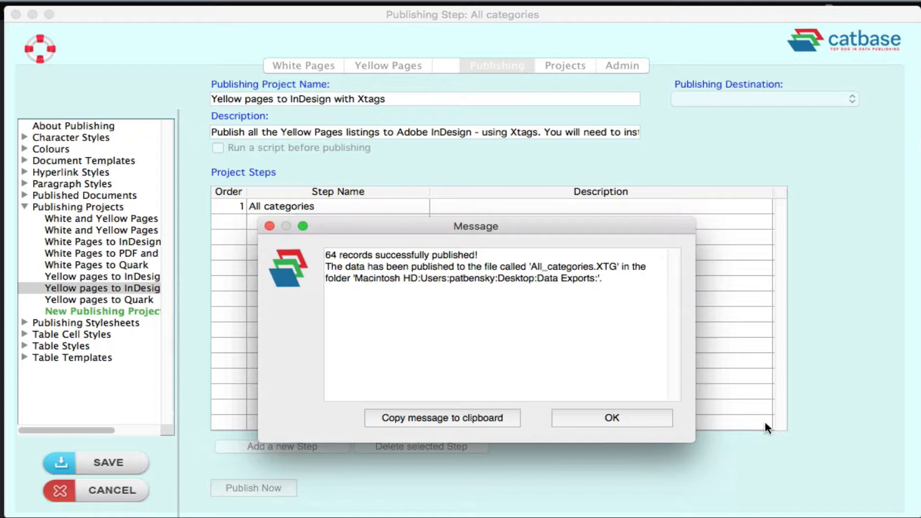
{"action": "left_click", "coordinate": [636, 419]}
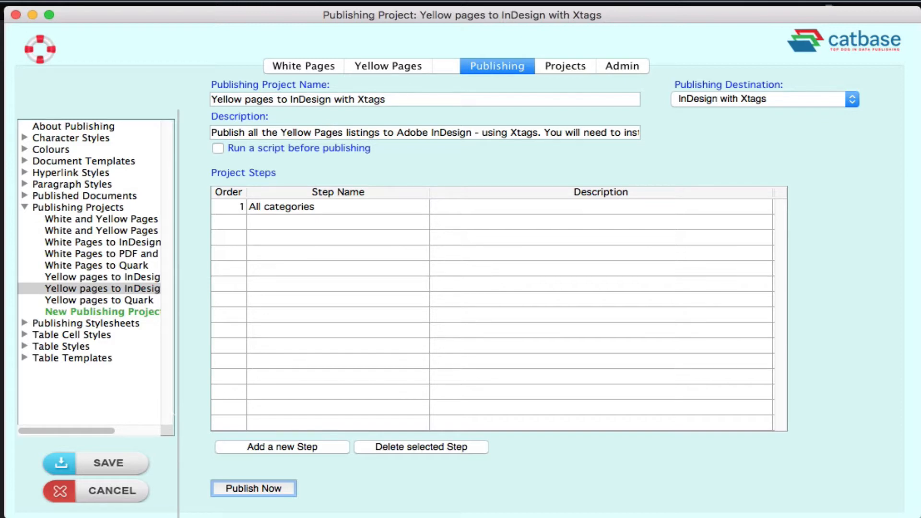
Switch to Adobe InDesign and import All_categories.XTG from the Data Exports folder into the Yellow Pages document using Xtags.
{"action": "key", "text": "super+Tab"}
{"action": "key", "text": "super+Tab"}
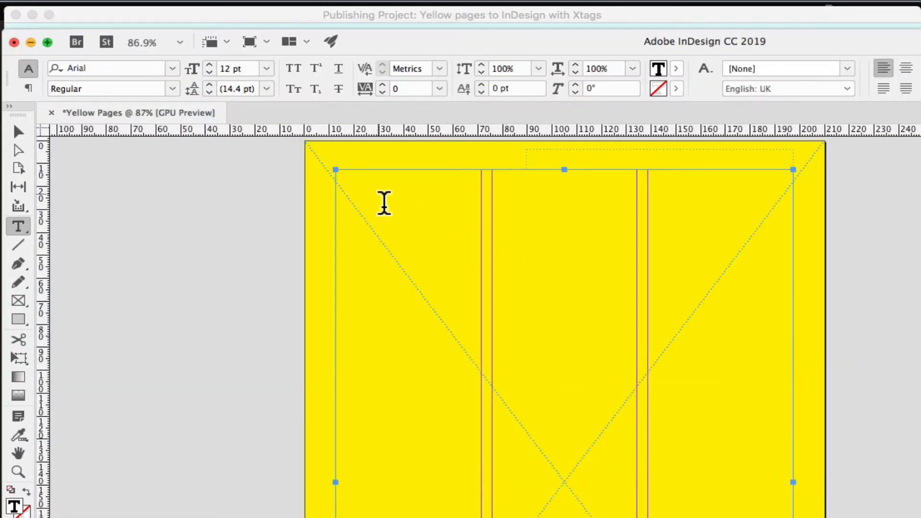
{"action": "left_click", "coordinate": [151, 4]}
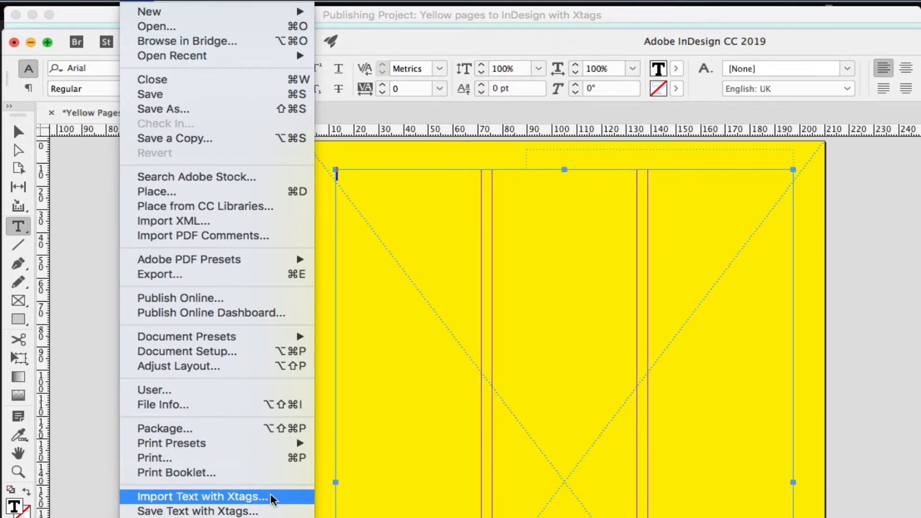
{"action": "left_click", "coordinate": [206, 495]}
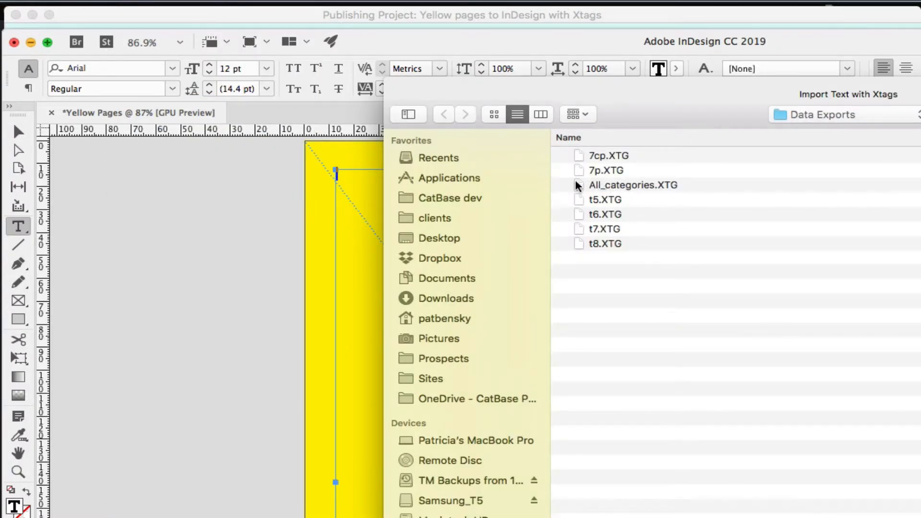
{"action": "double_click", "coordinate": [602, 184]}
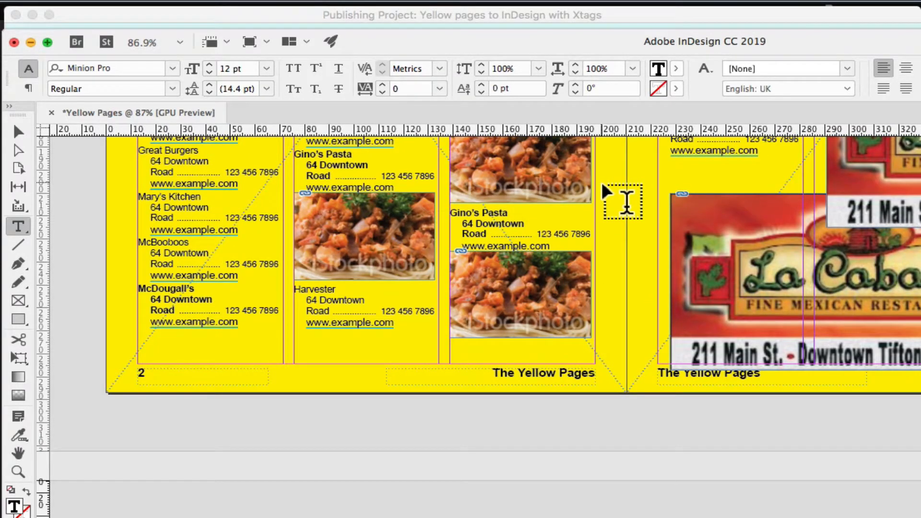
Move the Blue's Gym ad on the first page up to the text area's upper edge and widen its frame to about 122 mm across two columns.
{"action": "scroll", "coordinate": [645, 288], "scroll_direction": "up", "scroll_amount": 15}
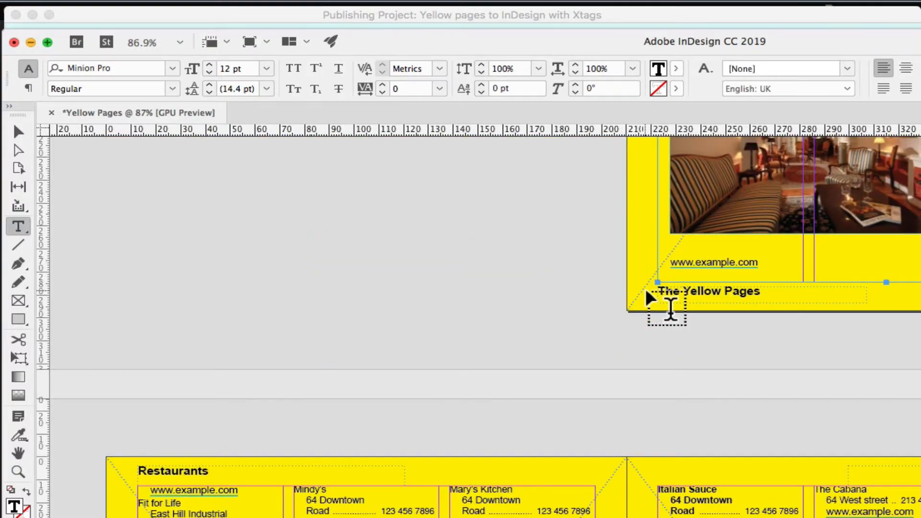
{"action": "left_click", "coordinate": [731, 263]}
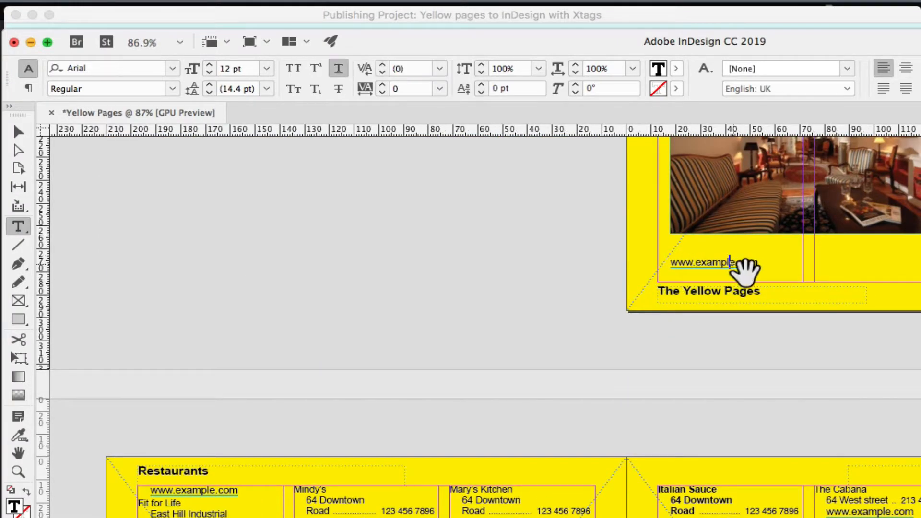
{"action": "left_click_drag", "start_coordinate": [745, 272], "coordinate": [289, 444]}
{"action": "left_click_drag", "start_coordinate": [389, 298], "coordinate": [375, 517]}
{"action": "mouse_move", "coordinate": [421, 291]}
{"action": "left_mouse_down"}
{"action": "mouse_move", "coordinate": [422, 372]}
{"action": "mouse_move", "coordinate": [444, 354]}
{"action": "left_mouse_up"}
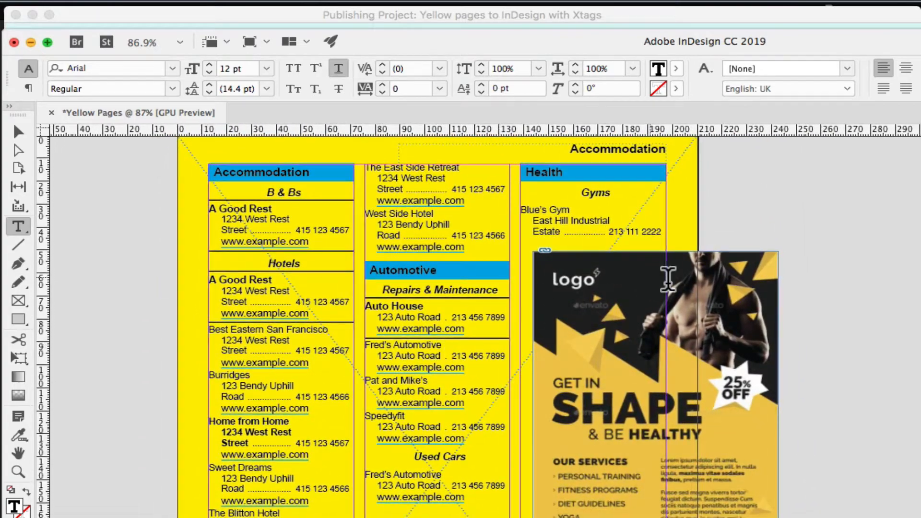
{"action": "left_click", "coordinate": [19, 131]}
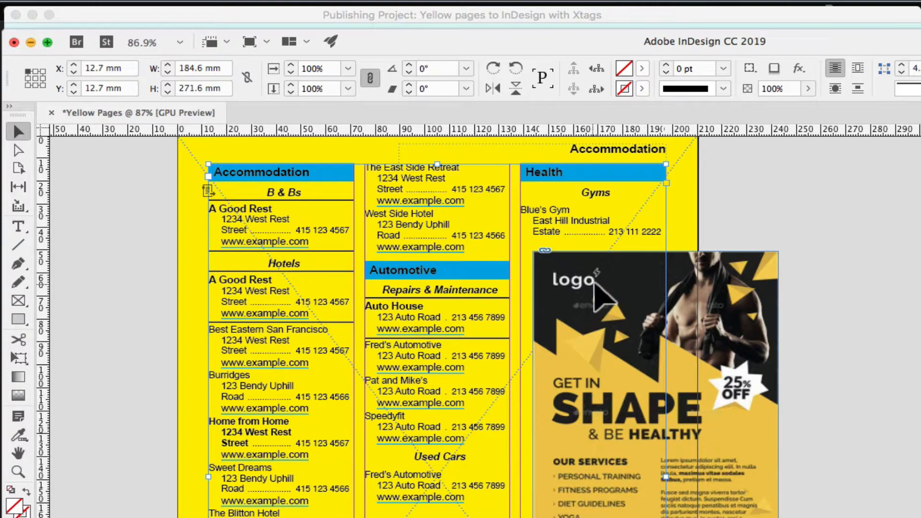
{"action": "left_click_drag", "start_coordinate": [625, 287], "coordinate": [577, 254]}
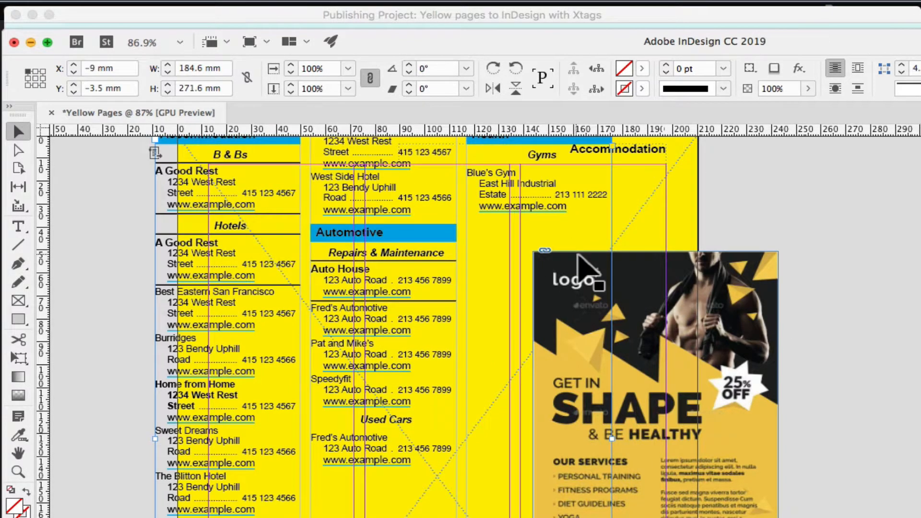
{"action": "key", "text": "ctrl+z"}
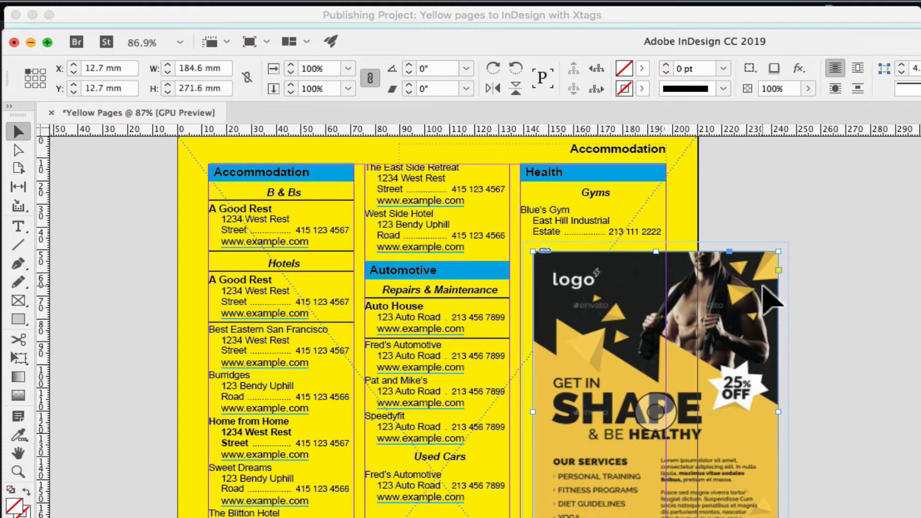
{"action": "left_click", "coordinate": [755, 295]}
{"action": "left_click_drag", "start_coordinate": [754, 294], "coordinate": [650, 211]}
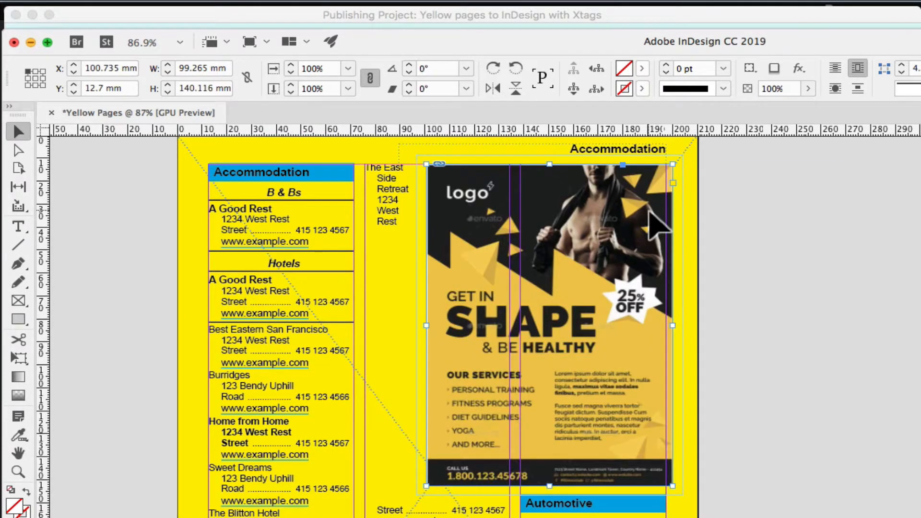
{"action": "left_click_drag", "start_coordinate": [427, 325], "coordinate": [370, 325]}
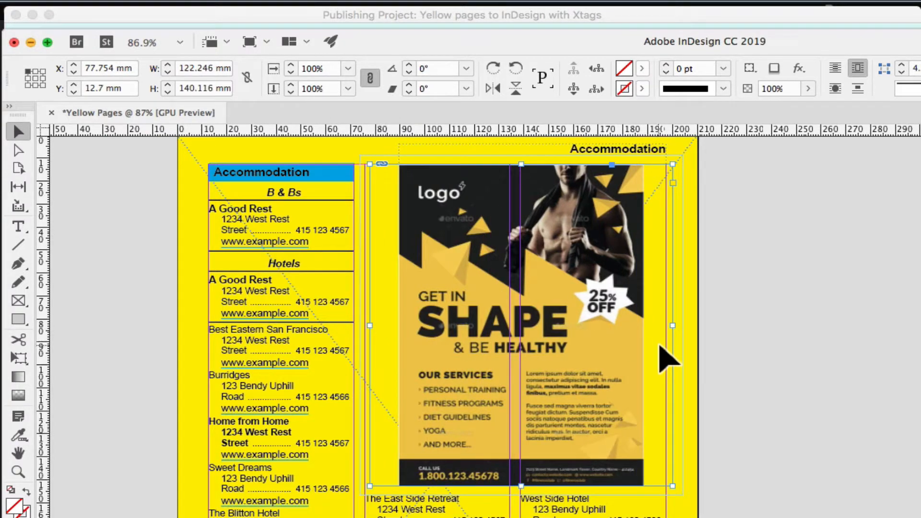
Compare the character formatting of the regular Best Eastern San Francisco listing with that of the bold A Good Rest listing.
{"action": "left_click", "coordinate": [319, 408]}
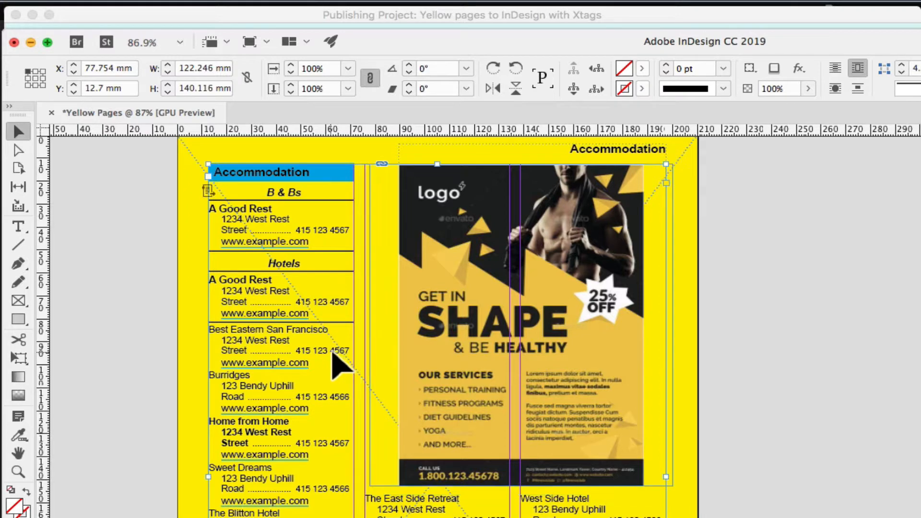
{"action": "double_click", "coordinate": [247, 294]}
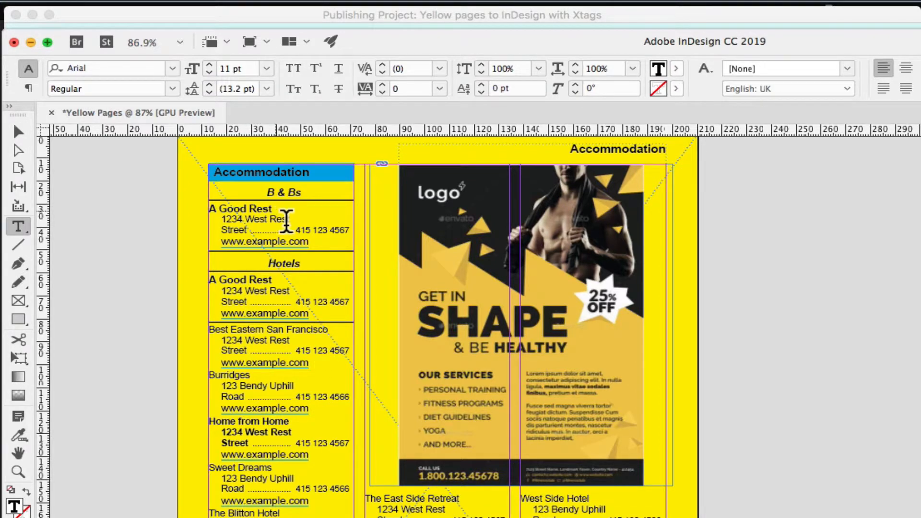
{"action": "left_click", "coordinate": [294, 355]}
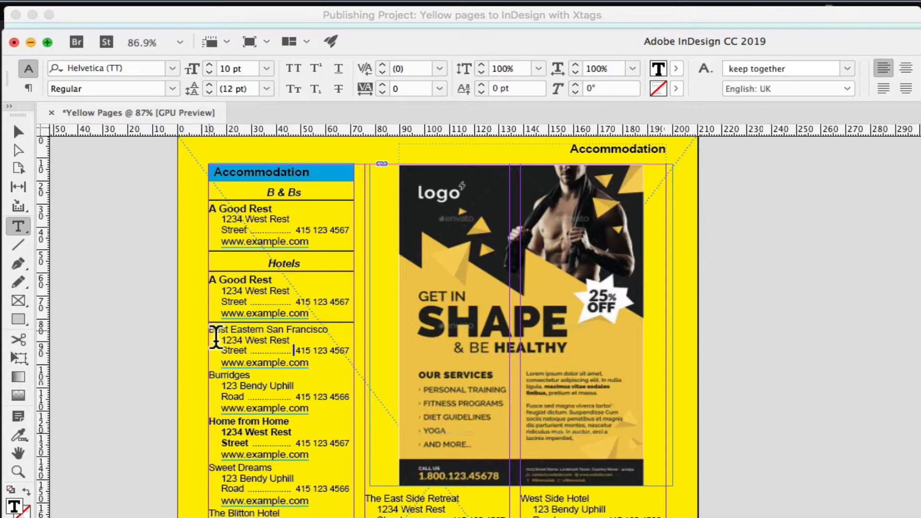
{"action": "mouse_move", "coordinate": [216, 338]}
{"action": "left_mouse_down"}
{"action": "mouse_move", "coordinate": [214, 366]}
{"action": "mouse_move", "coordinate": [220, 351]}
{"action": "left_mouse_up"}
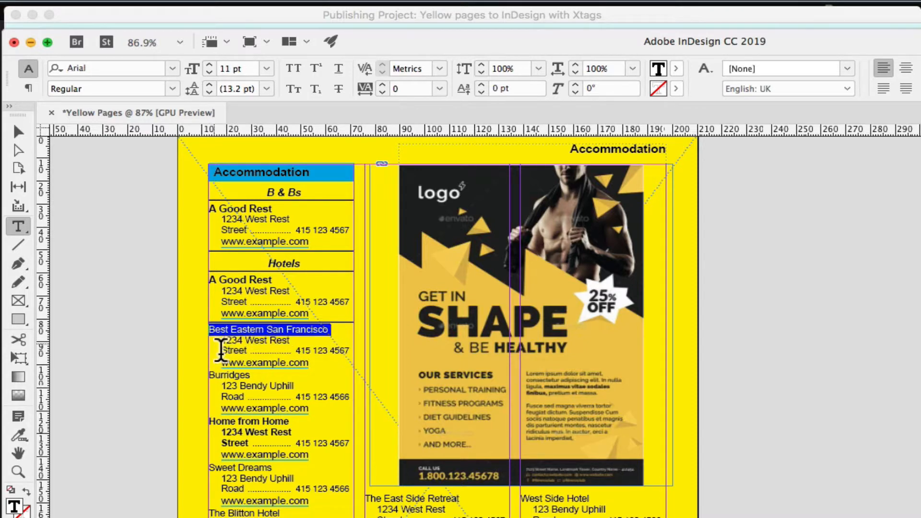
{"action": "left_click", "coordinate": [260, 358]}
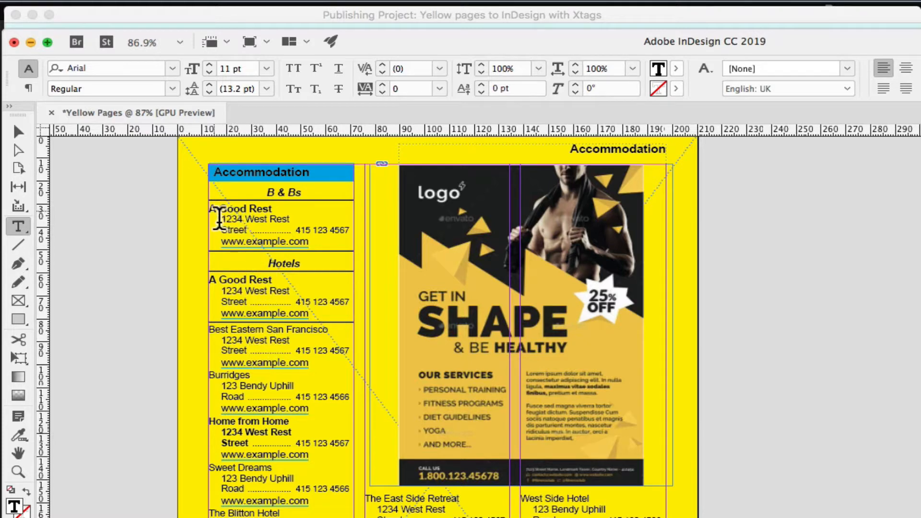
{"action": "mouse_move", "coordinate": [212, 210]}
{"action": "left_mouse_down"}
{"action": "mouse_move", "coordinate": [216, 331]}
{"action": "mouse_move", "coordinate": [227, 276]}
{"action": "mouse_move", "coordinate": [214, 207]}
{"action": "left_mouse_up"}
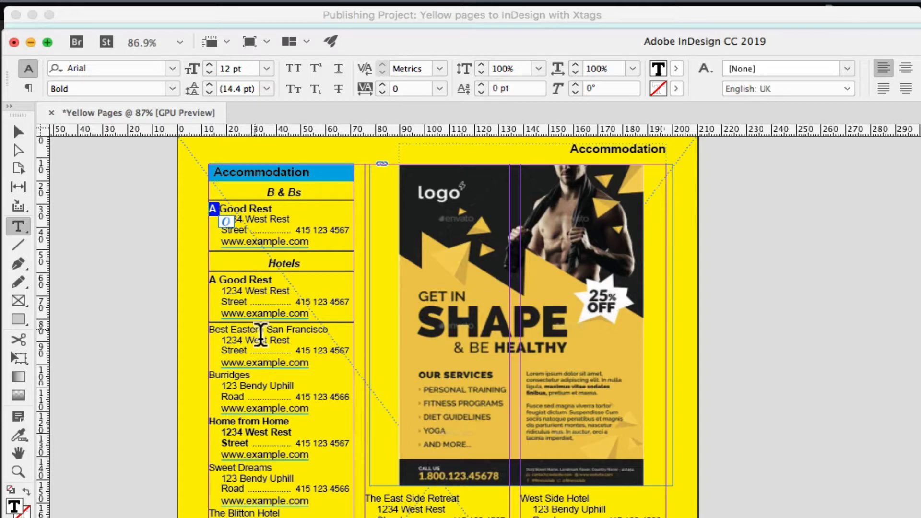
{"action": "left_click", "coordinate": [352, 403]}
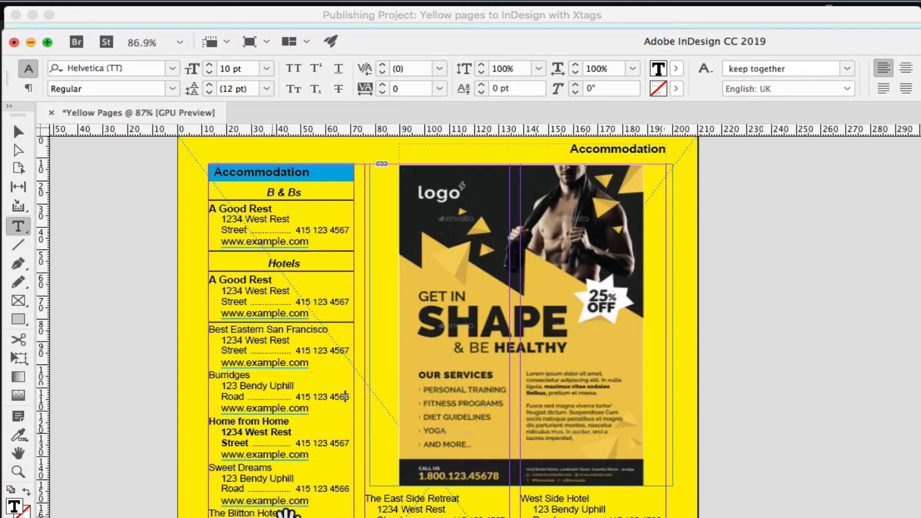
Insert filler lines such as "dfsd", "fsdf" and "sdfsdfsd" between the Bella Italian listing and its picture in the Restaurants section.
{"action": "scroll", "coordinate": [350, 397], "scroll_direction": "down", "scroll_amount": 15}
{"action": "scroll", "coordinate": [422, 270], "scroll_direction": "left", "scroll_amount": 5}
{"action": "scroll", "coordinate": [520, 376], "scroll_direction": "down", "scroll_amount": 10}
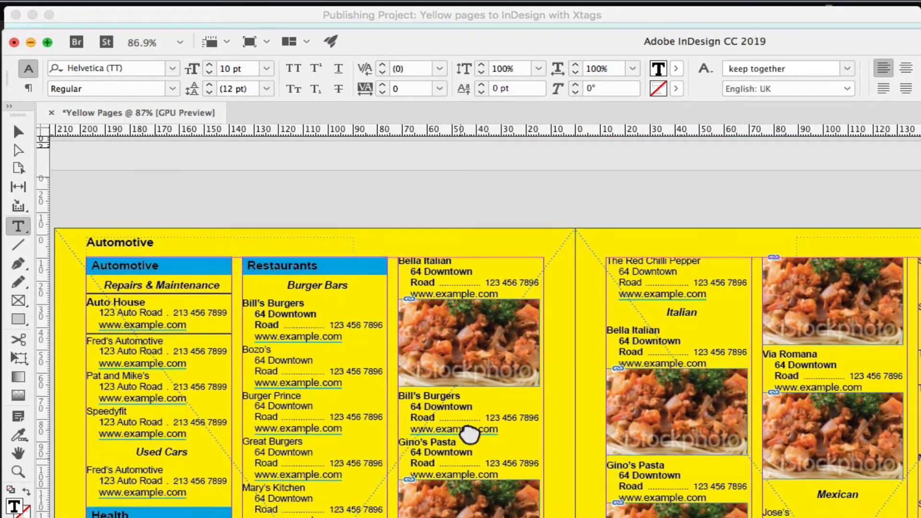
{"action": "left_click_drag", "start_coordinate": [469, 434], "coordinate": [452, 360]}
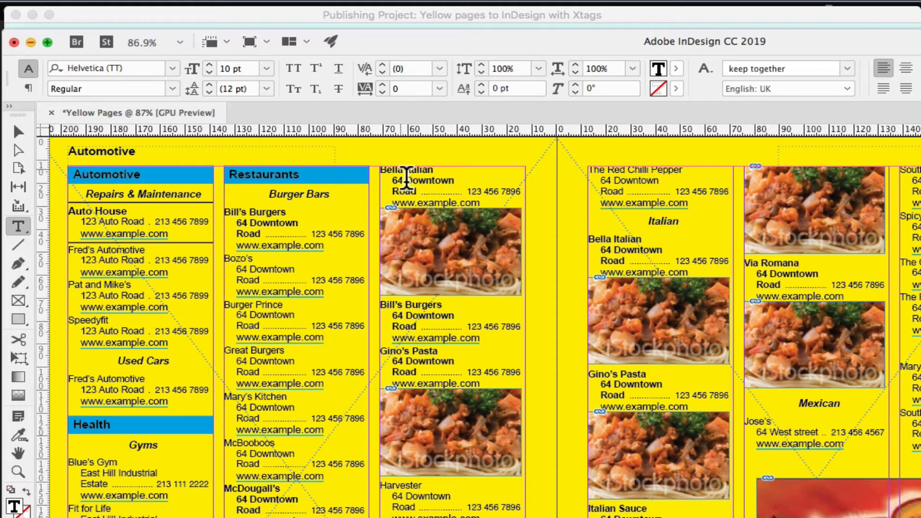
{"action": "left_click", "coordinate": [503, 206]}
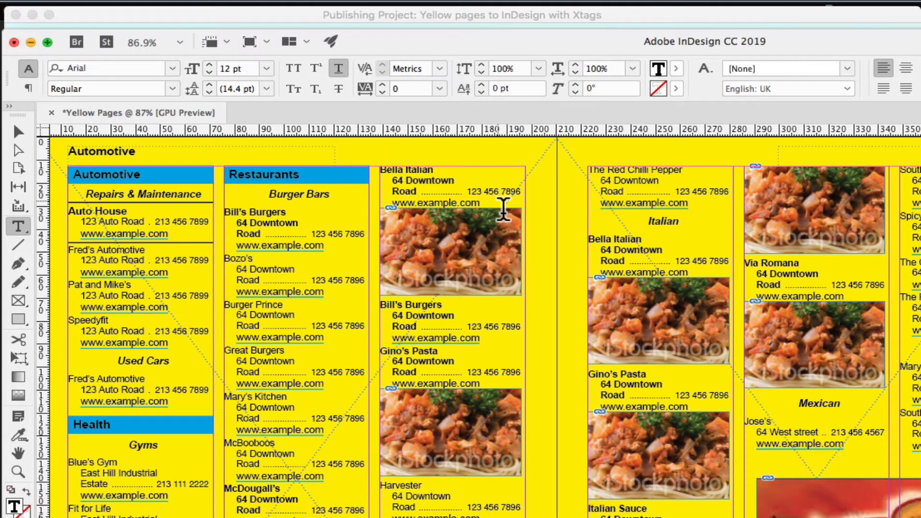
{"action": "key", "text": "Return"}
{"action": "type", "text": "dfsd"}
{"action": "key", "text": "Return"}
{"action": "type", "text": "fsdf"}
{"action": "key", "text": "Return"}
{"action": "type", "text": "sdfsdfsd"}
{"action": "key", "text": "Return"}
{"action": "type", "text": "sdf"}
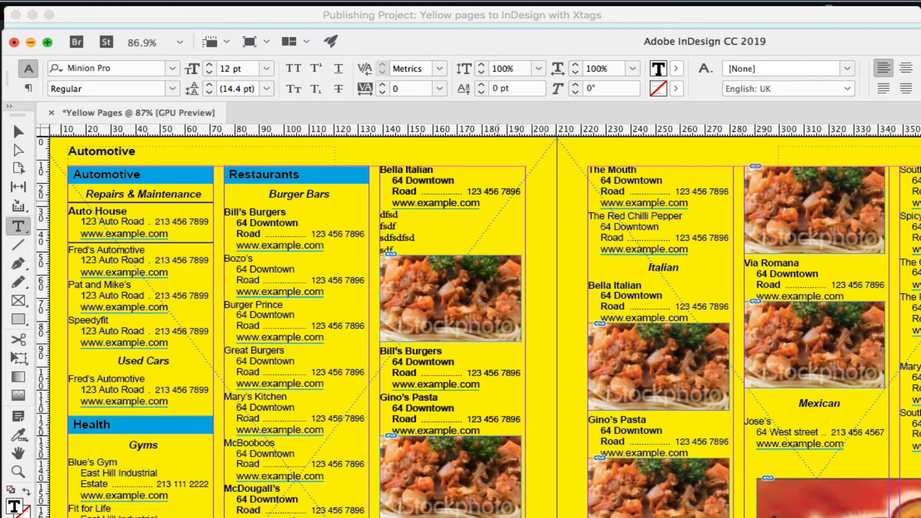
{"action": "type", "text": "sd"}
{"action": "key", "text": "Return"}
{"action": "key", "text": "Return"}
{"action": "key", "text": "Return"}
{"action": "type", "text": "sdf"}
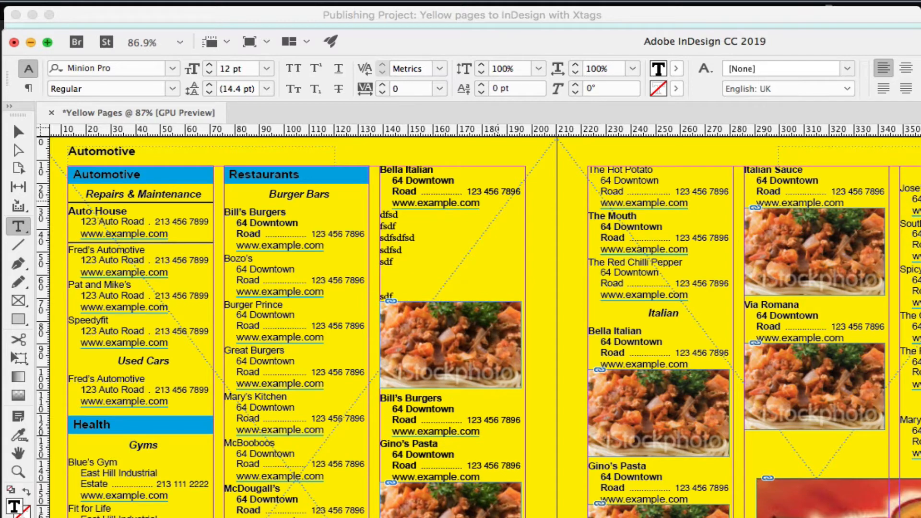
{"action": "type", "text": "sdfsdfs"}
{"action": "key", "text": "Return"}
{"action": "type", "text": "sdfsdf"}
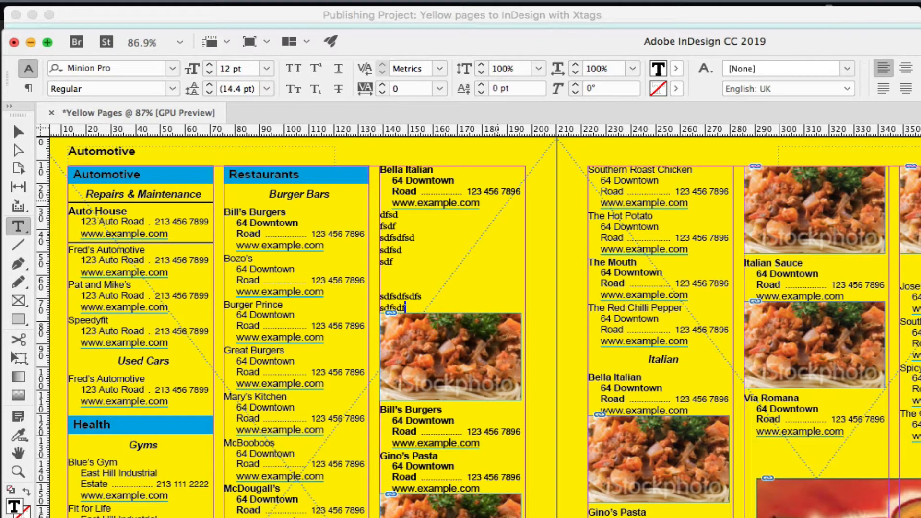
Add one more filler line "sdfsdf" above the picture under Bella Italian and delete all the filler lines below that listing.
{"action": "key", "text": "Return"}
{"action": "type", "text": "sdfsdf"}
{"action": "key", "text": "Return"}
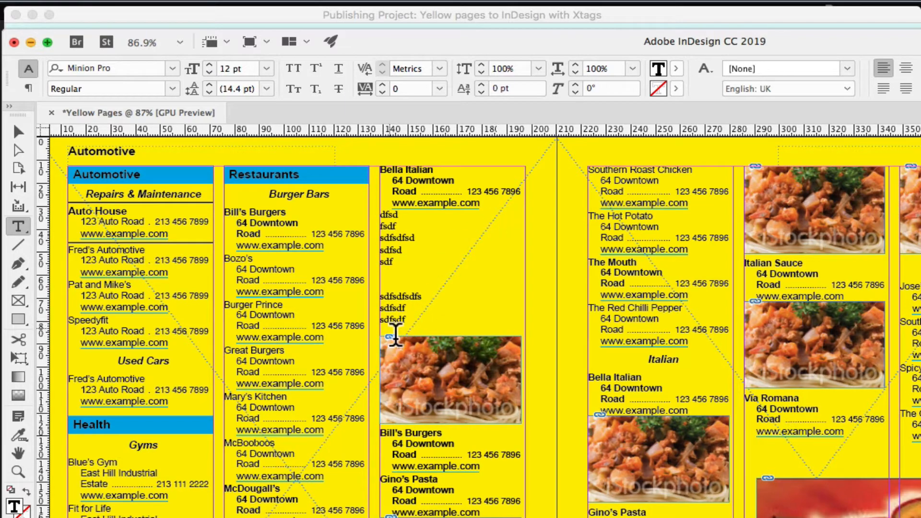
{"action": "left_click_drag", "start_coordinate": [390, 329], "coordinate": [380, 215]}
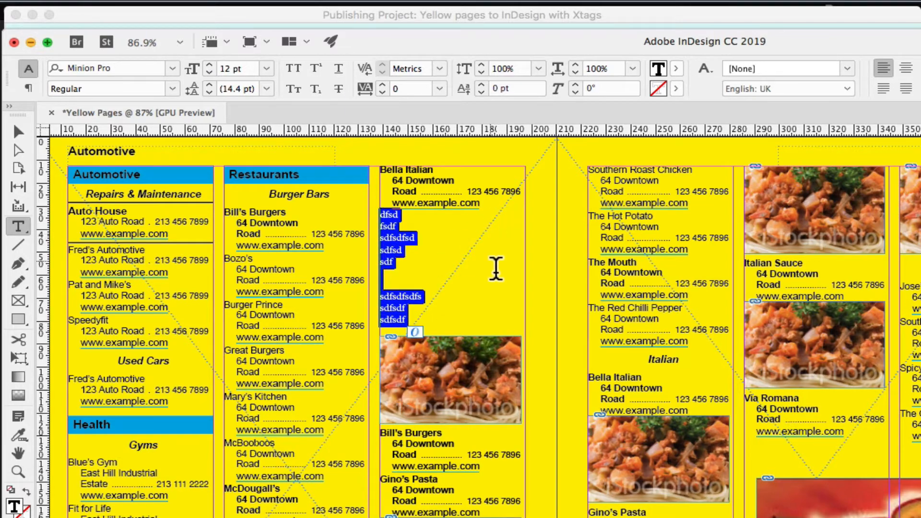
{"action": "key", "text": "BackSpace"}
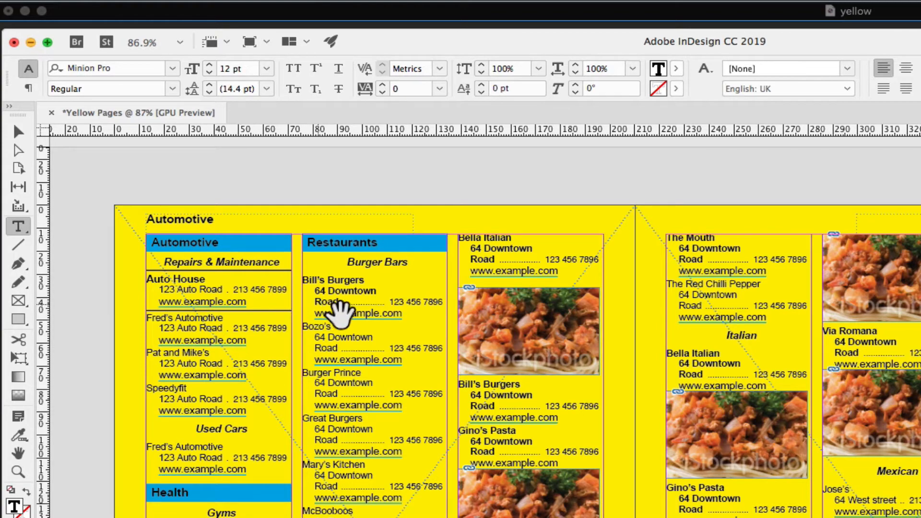
Compare the running page headers with the category headings on the Accommodation page and on the following Automotive and Restaurants spread.
{"action": "left_click_drag", "start_coordinate": [383, 328], "coordinate": [247, 517]}
{"action": "left_click_drag", "start_coordinate": [687, 312], "coordinate": [590, 467]}
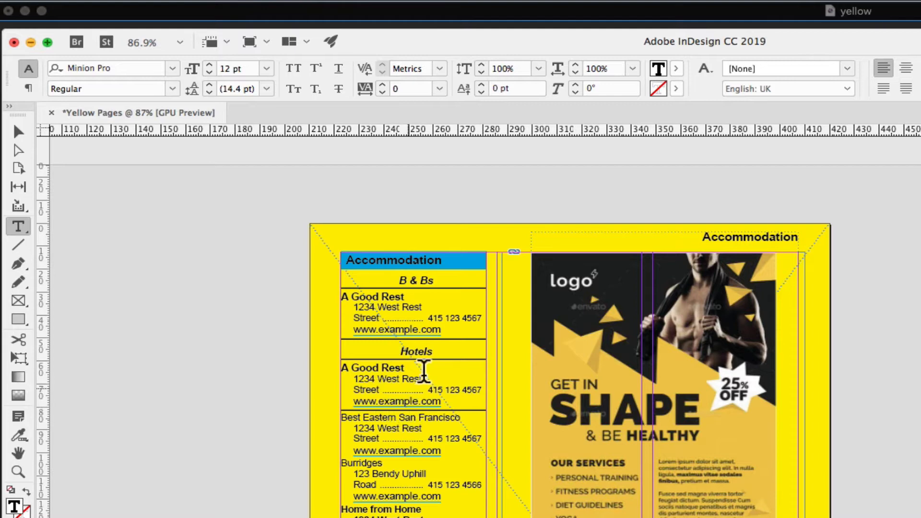
{"action": "double_click", "coordinate": [440, 260]}
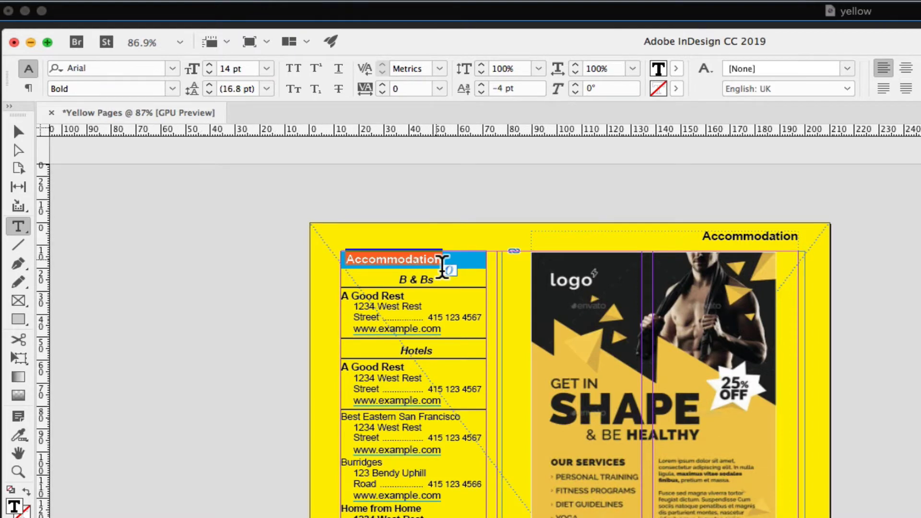
{"action": "left_click", "coordinate": [447, 284]}
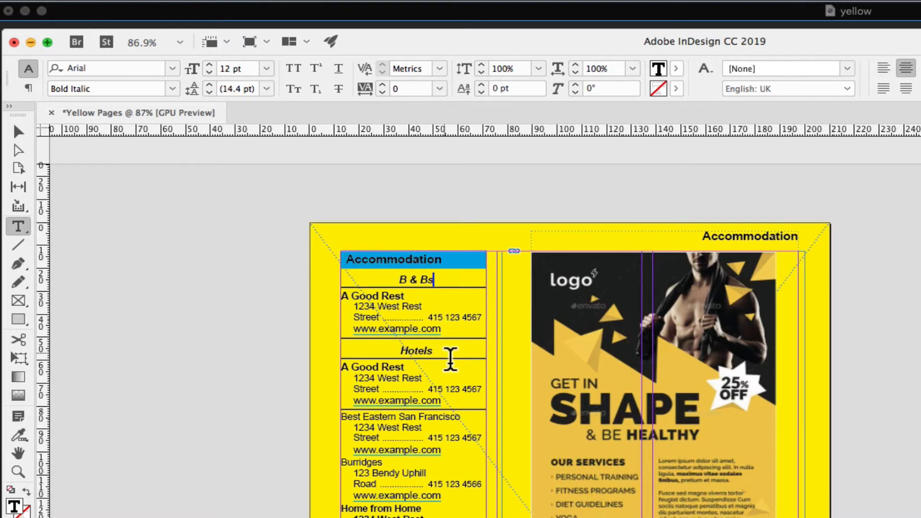
{"action": "left_click_drag", "start_coordinate": [430, 475], "coordinate": [747, 103]}
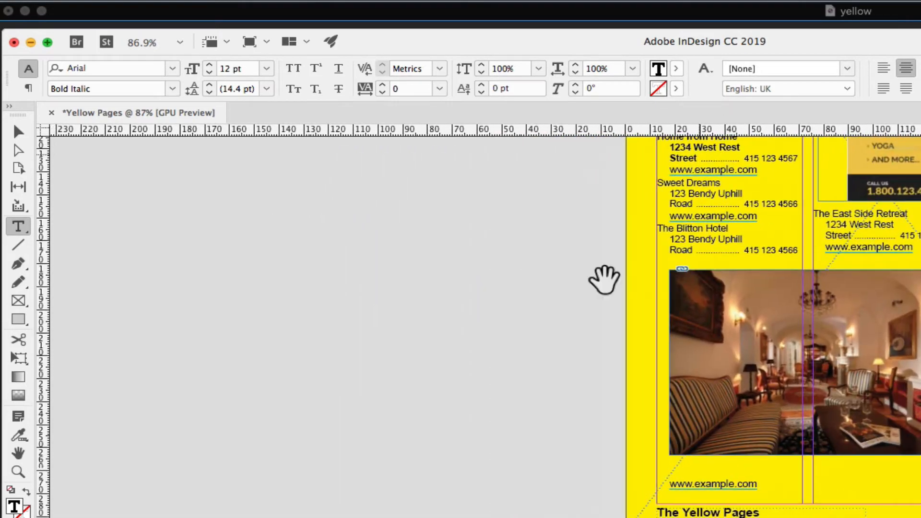
{"action": "left_click_drag", "start_coordinate": [455, 442], "coordinate": [436, 48]}
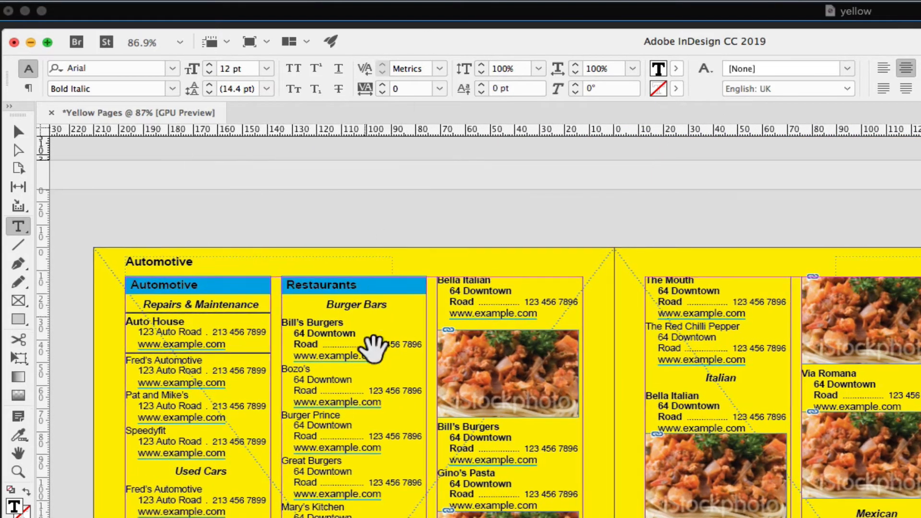
{"action": "left_click_drag", "start_coordinate": [372, 386], "coordinate": [397, 320]}
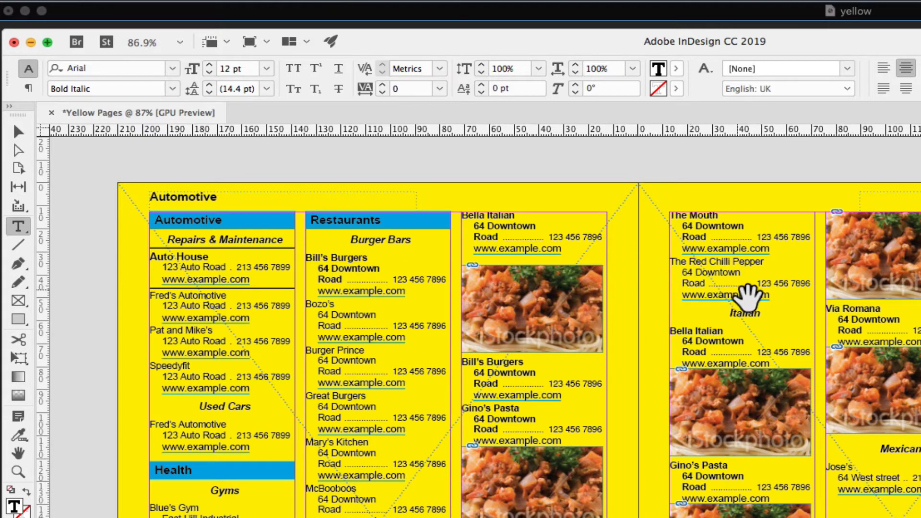
{"action": "left_click_drag", "start_coordinate": [751, 294], "coordinate": [403, 325]}
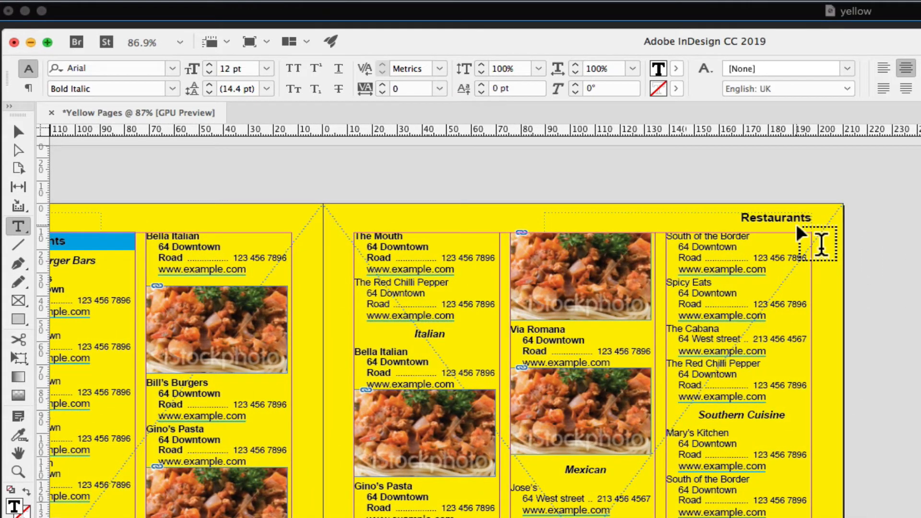
{"action": "left_click_drag", "start_coordinate": [432, 372], "coordinate": [688, 321]}
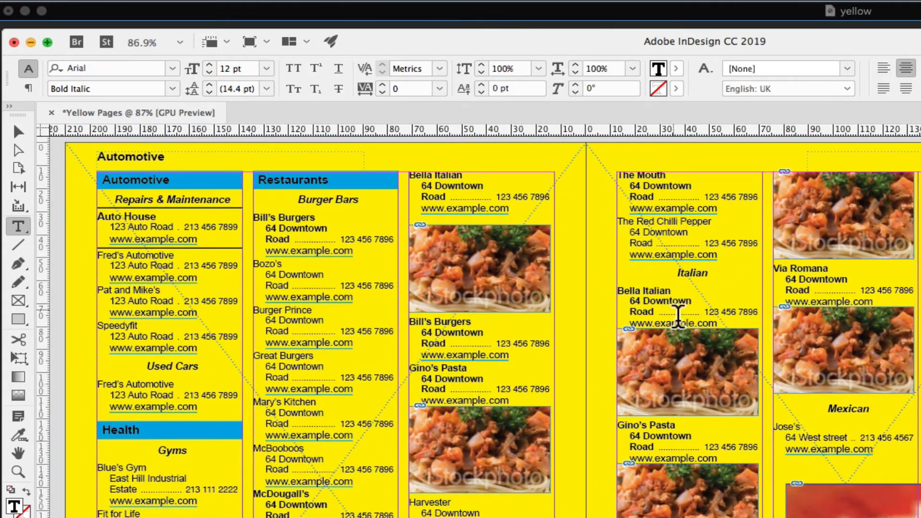